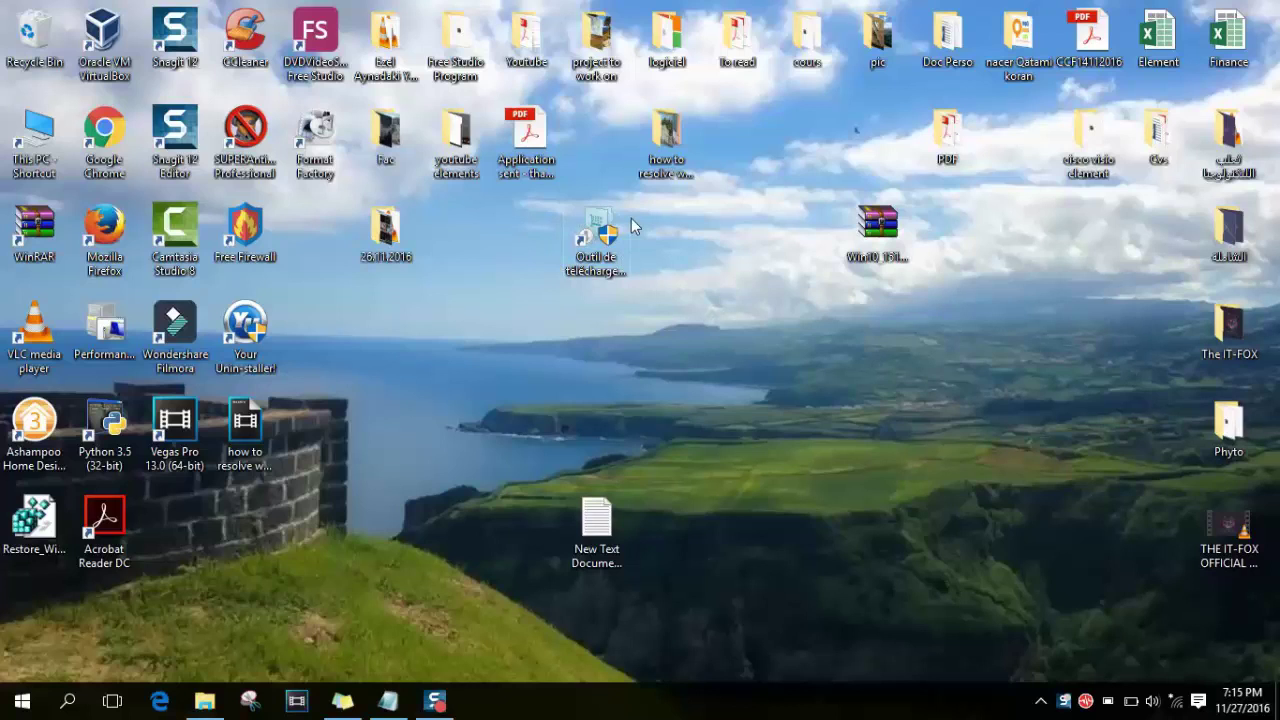
- Launch the Windows 7 USB/DVD Download Tool from the desktop and move its window aside to uncover the Windows 10 ISO file
drag(630, 227, 611, 274)
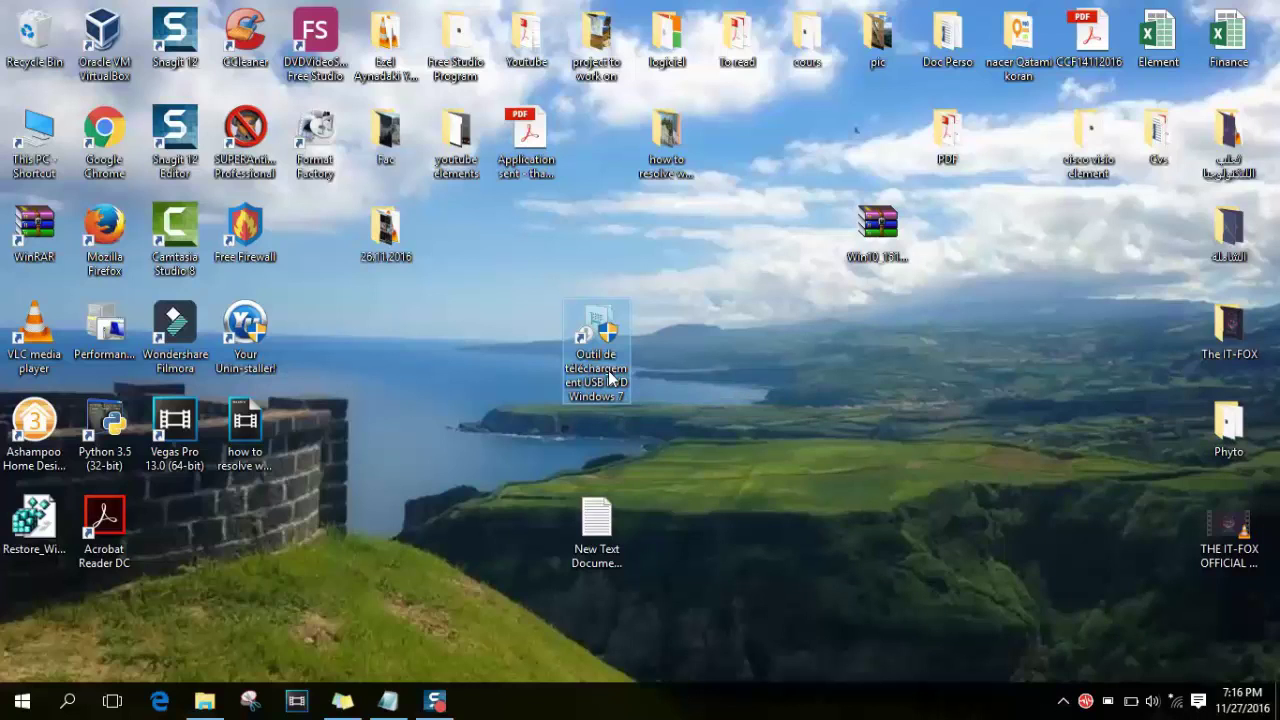
double_click(609, 373)
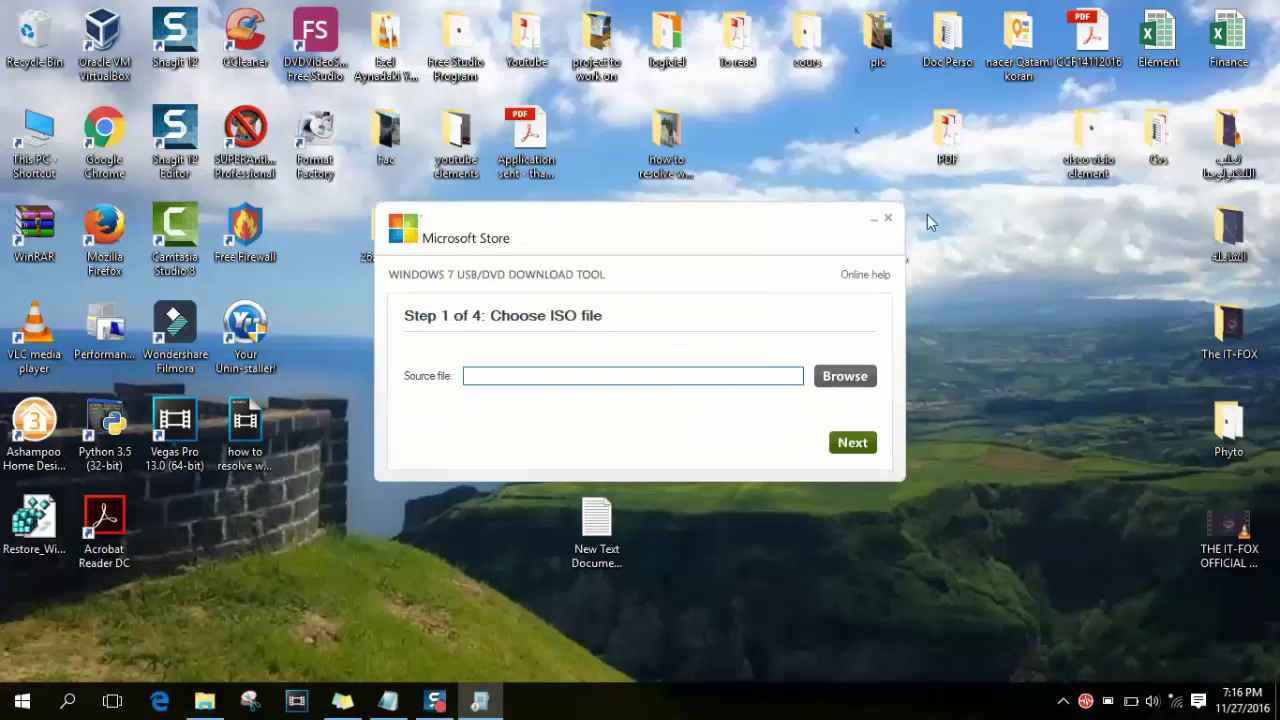
drag(823, 231, 707, 197)
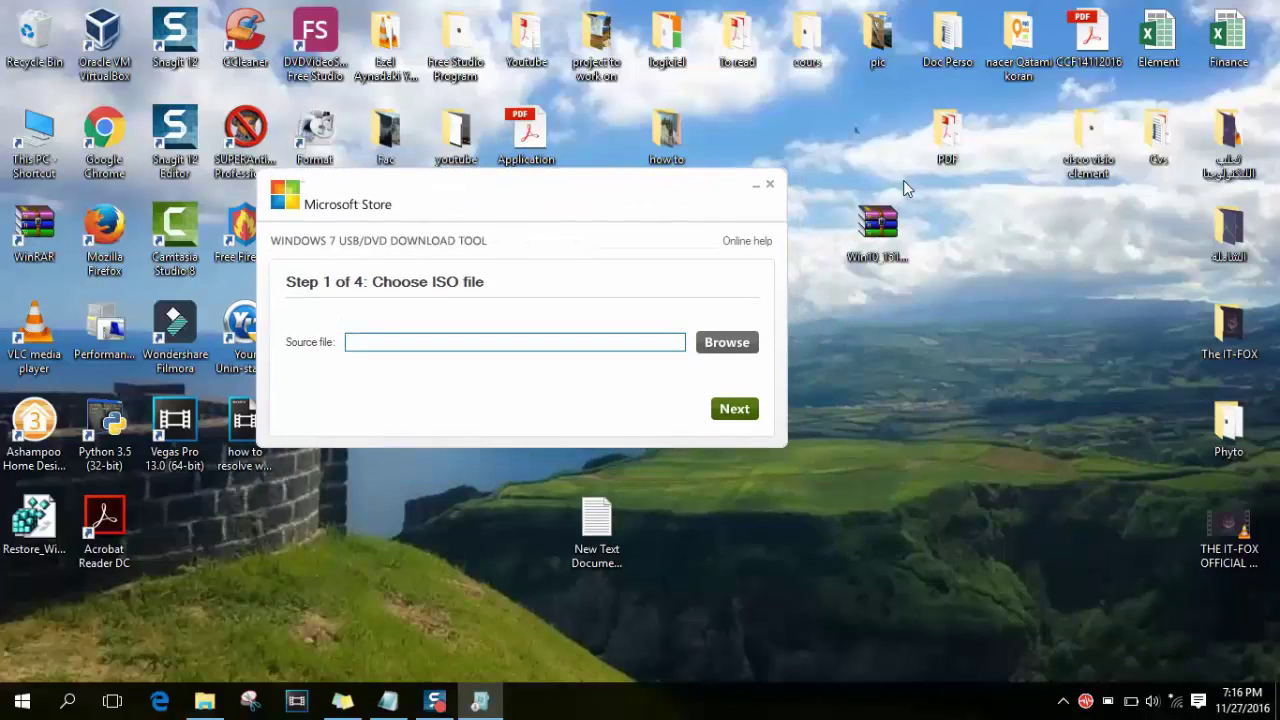
click(857, 249)
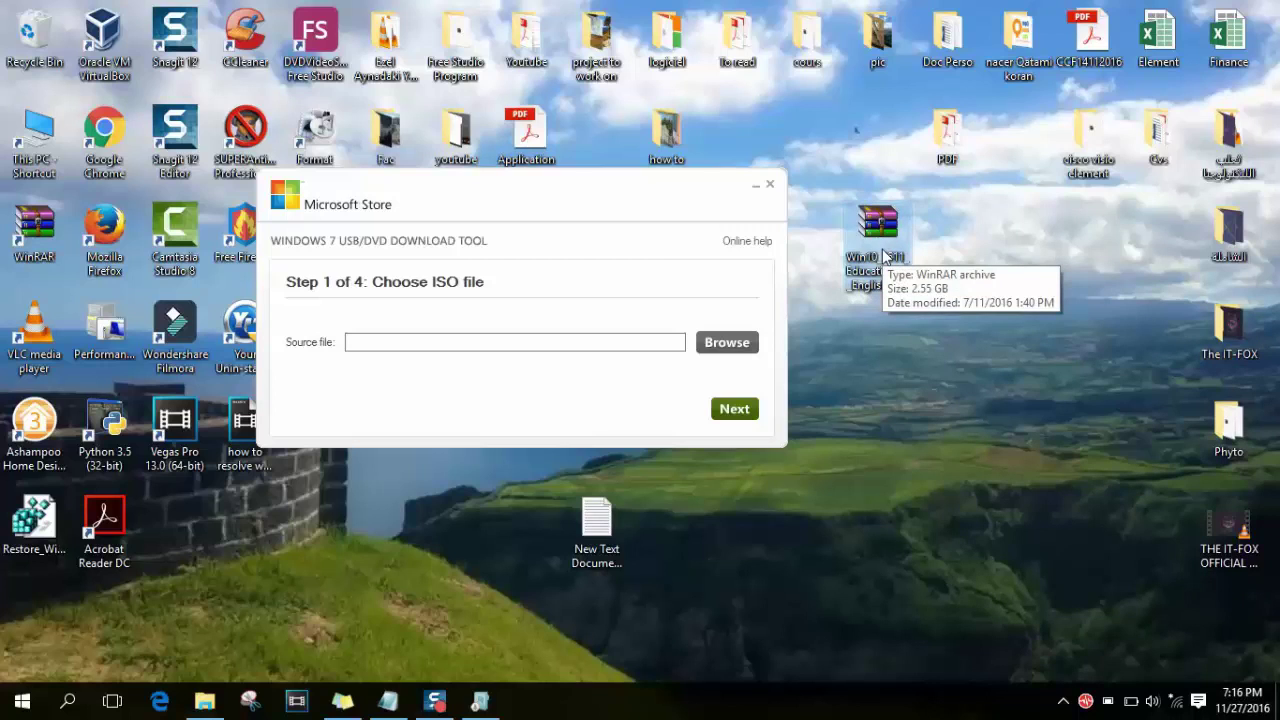
- View the Desktop folder and its path in File Explorer, and close both File Explorer and the download tool
double_click(50, 163)
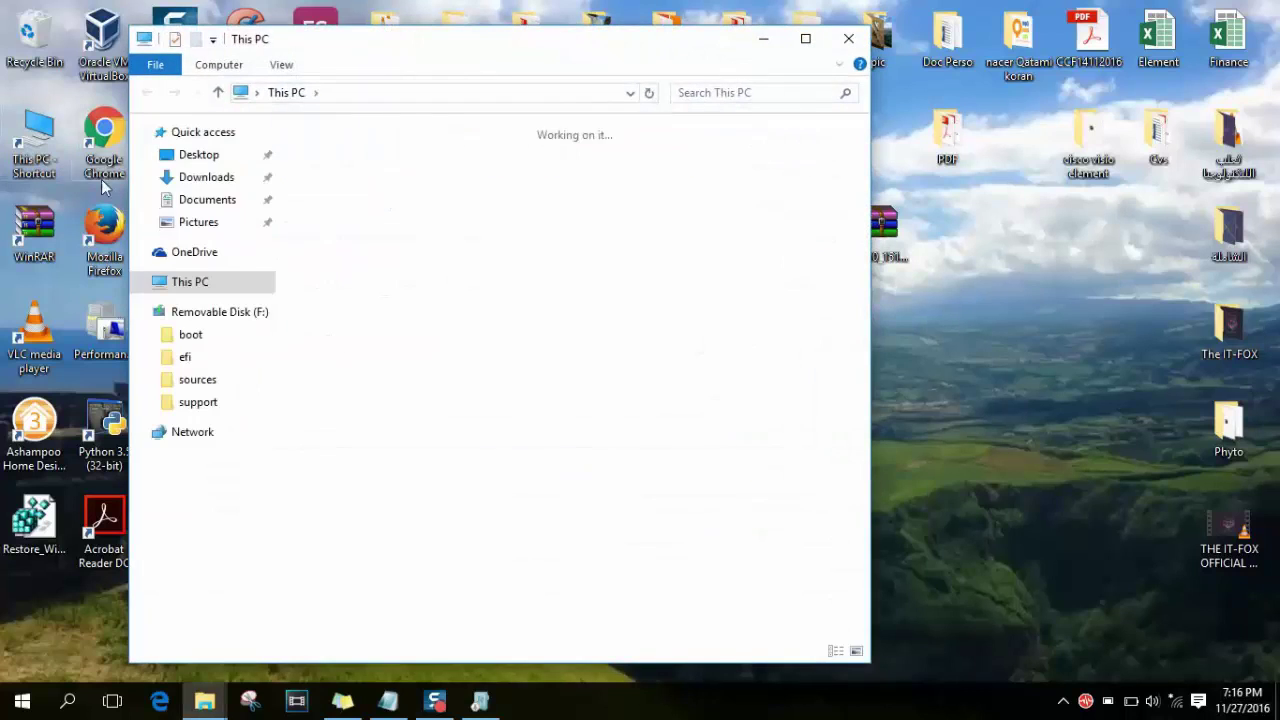
click(165, 163)
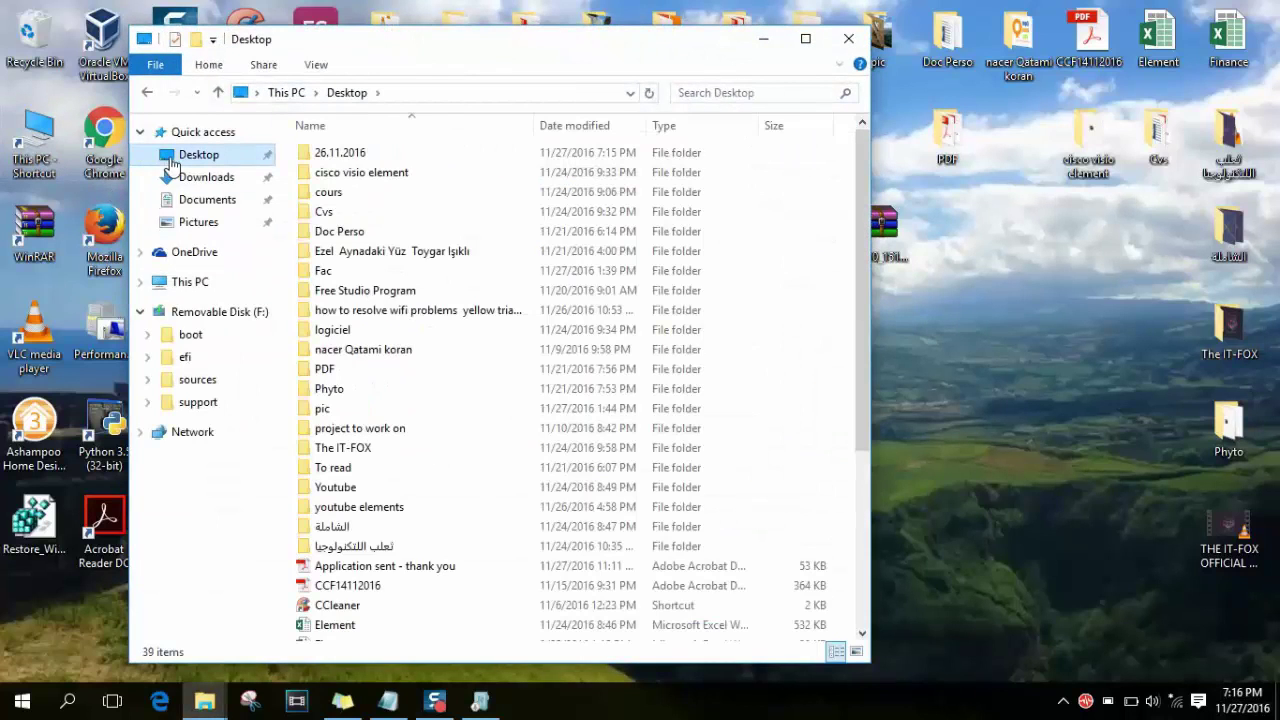
click(548, 94)
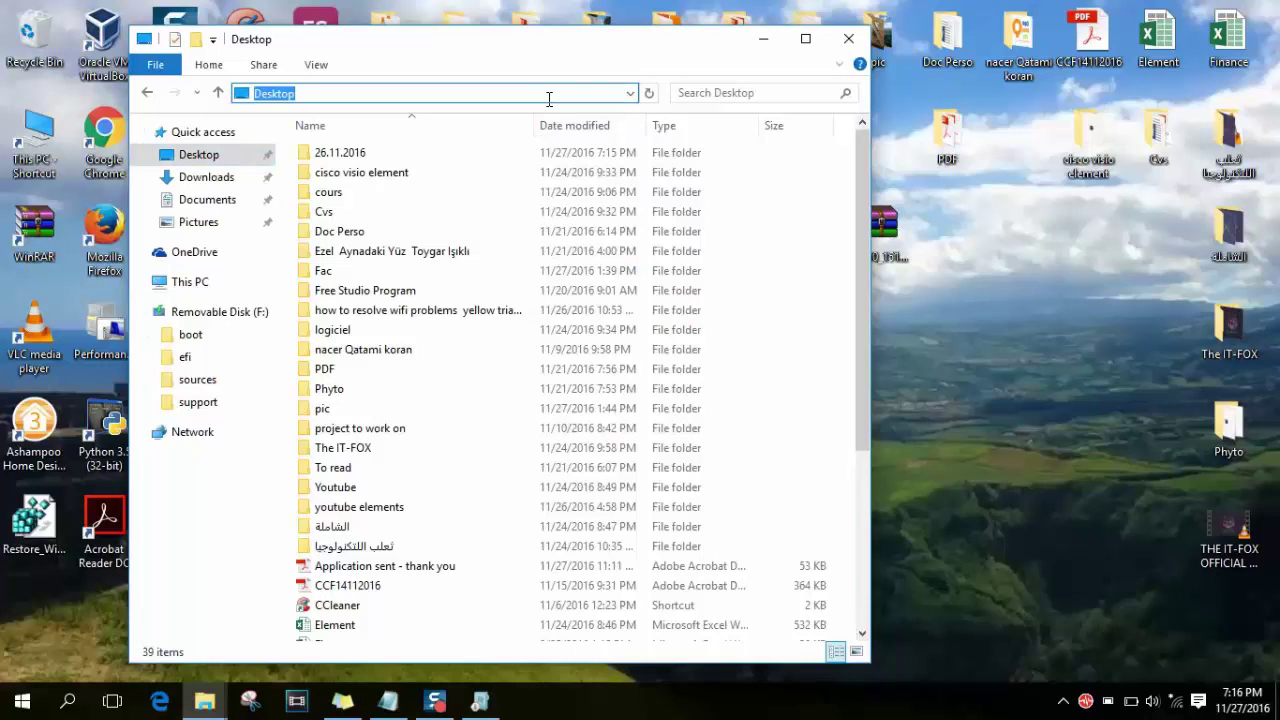
click(849, 38)
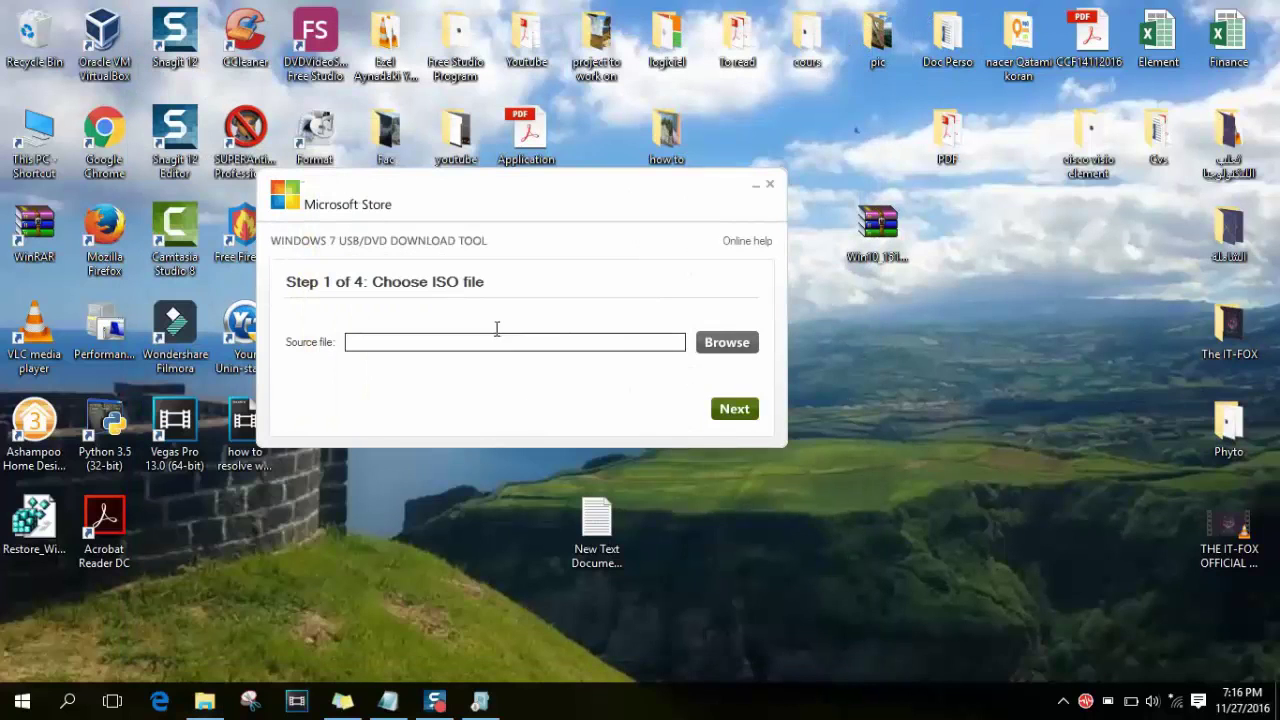
click(769, 190)
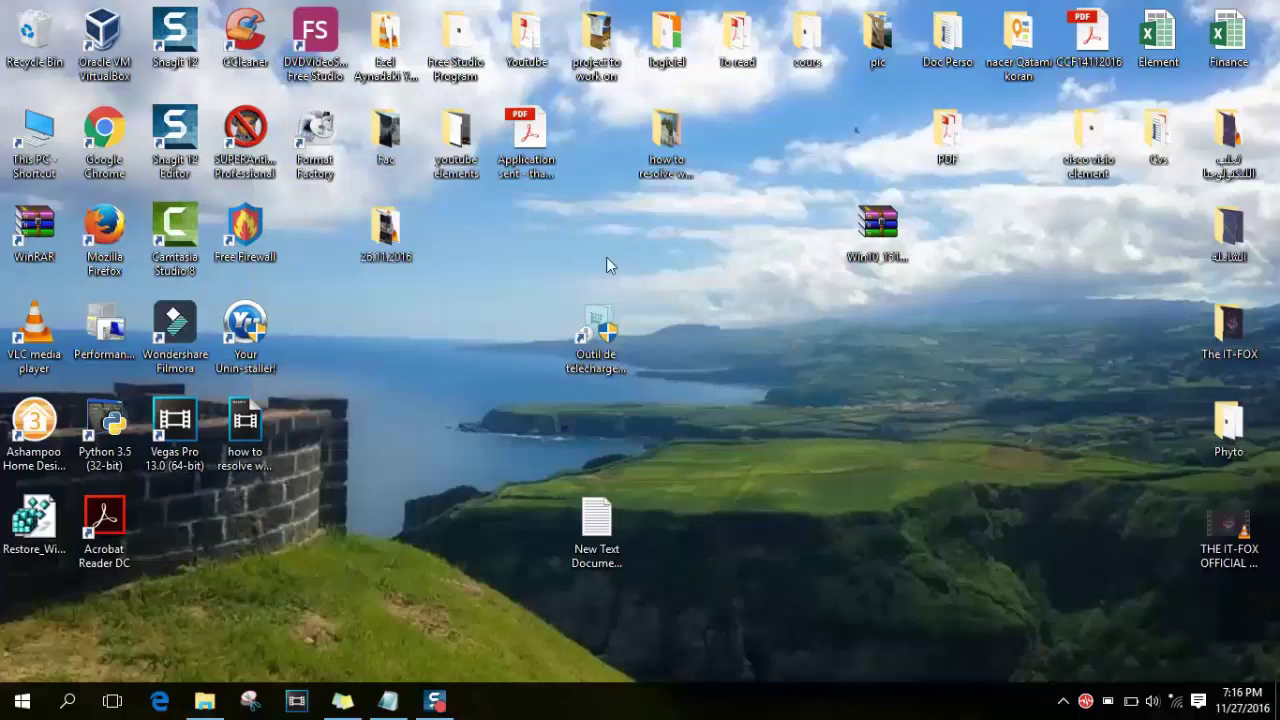
- Relaunch the Windows 7 USB/DVD Download Tool and choose Win10_1511_Education_N_English_x32 from the Desktop as the source ISO file
double_click(601, 322)
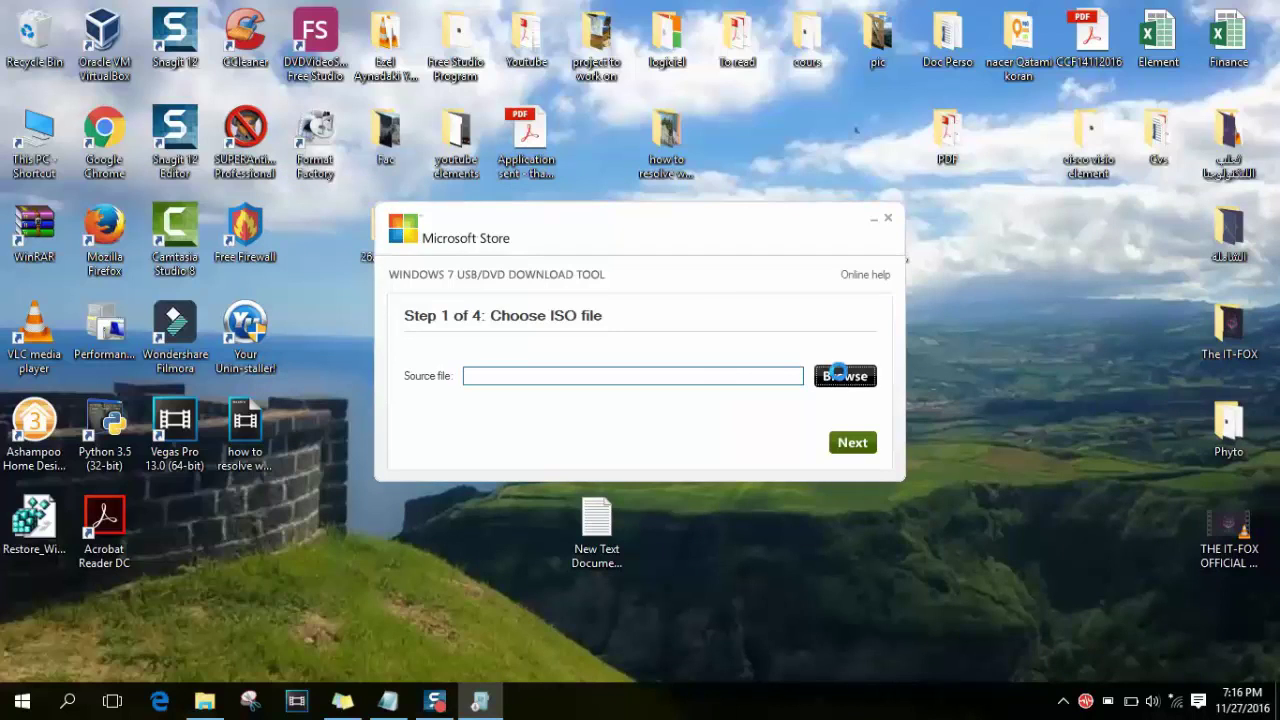
click(840, 376)
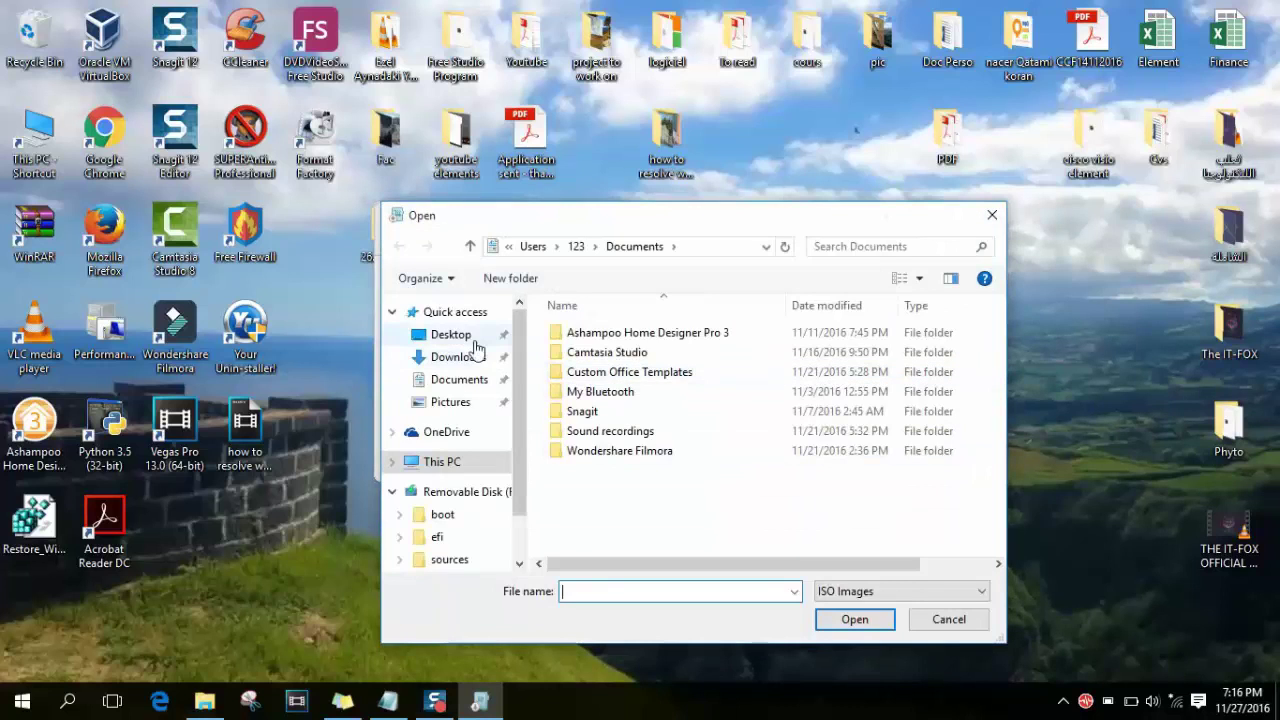
click(476, 340)
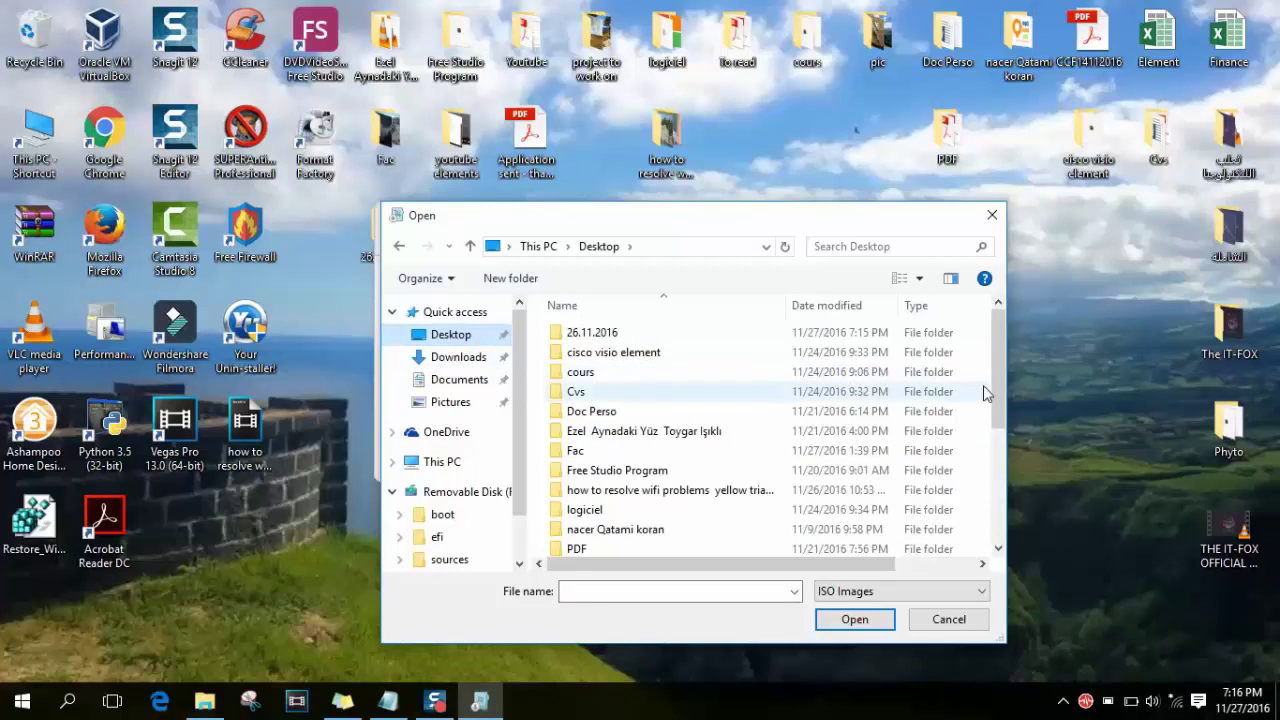
scroll(830, 390, down, 4)
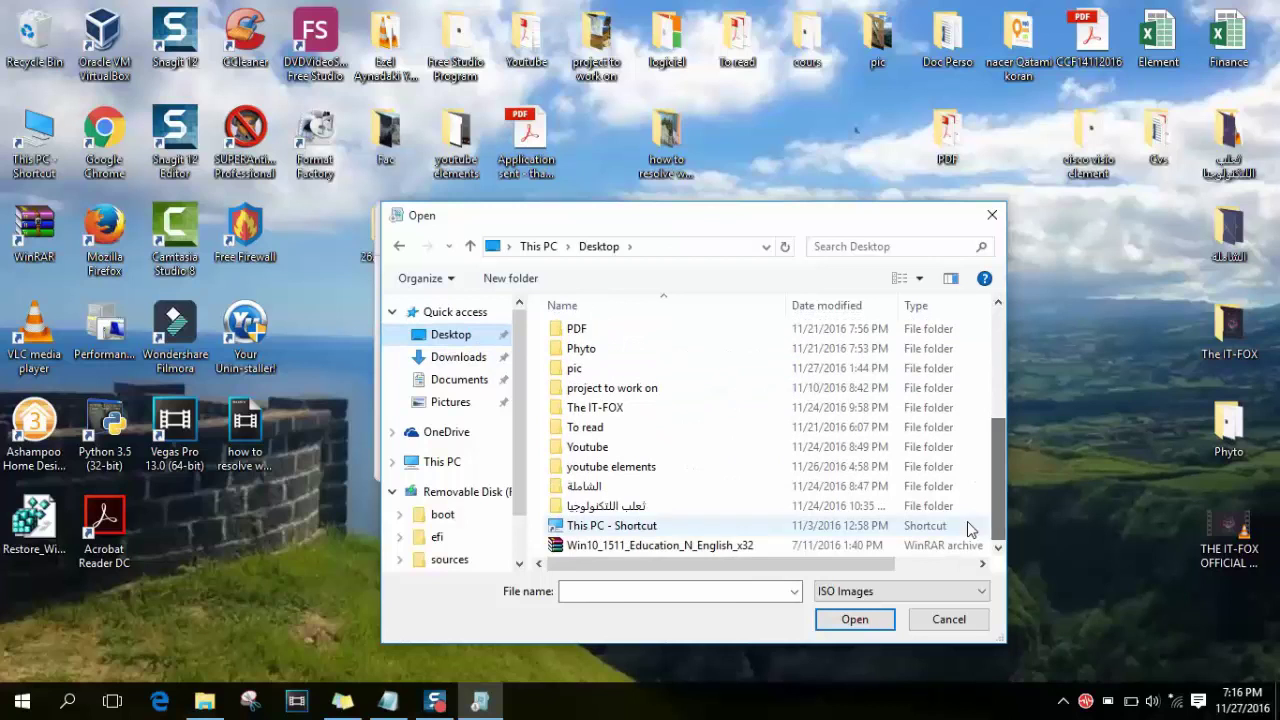
click(669, 548)
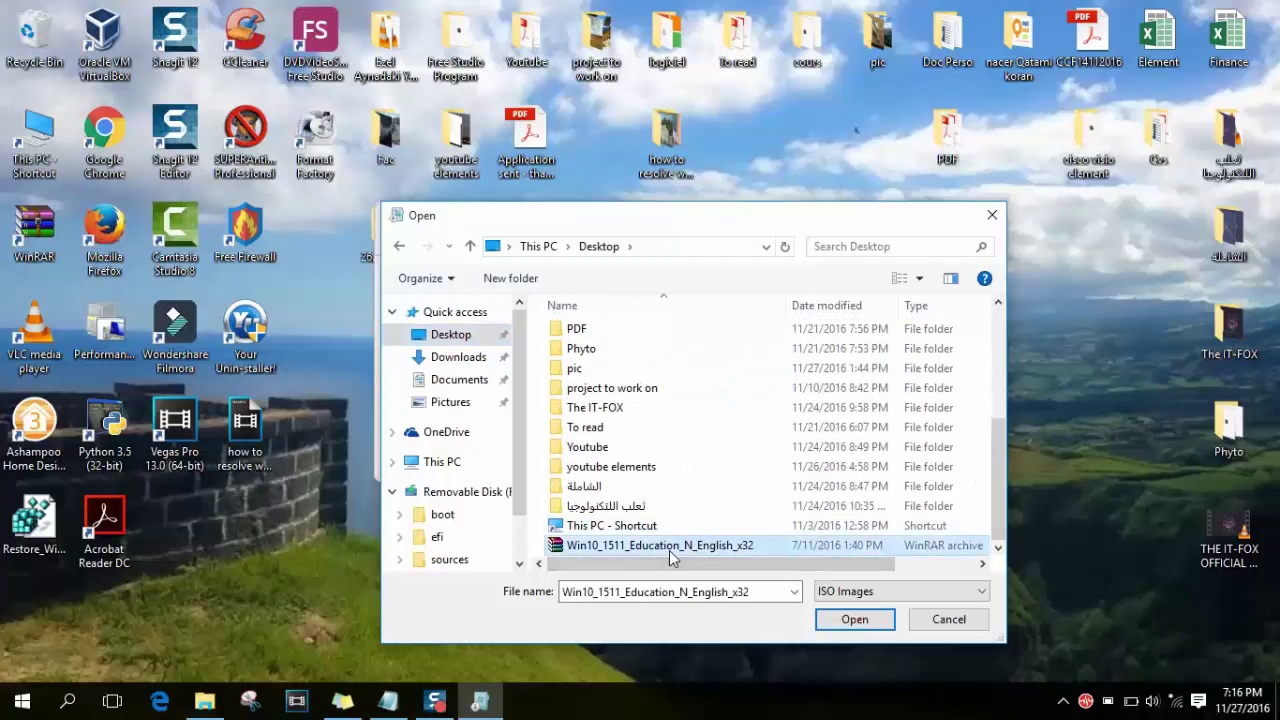
click(830, 620)
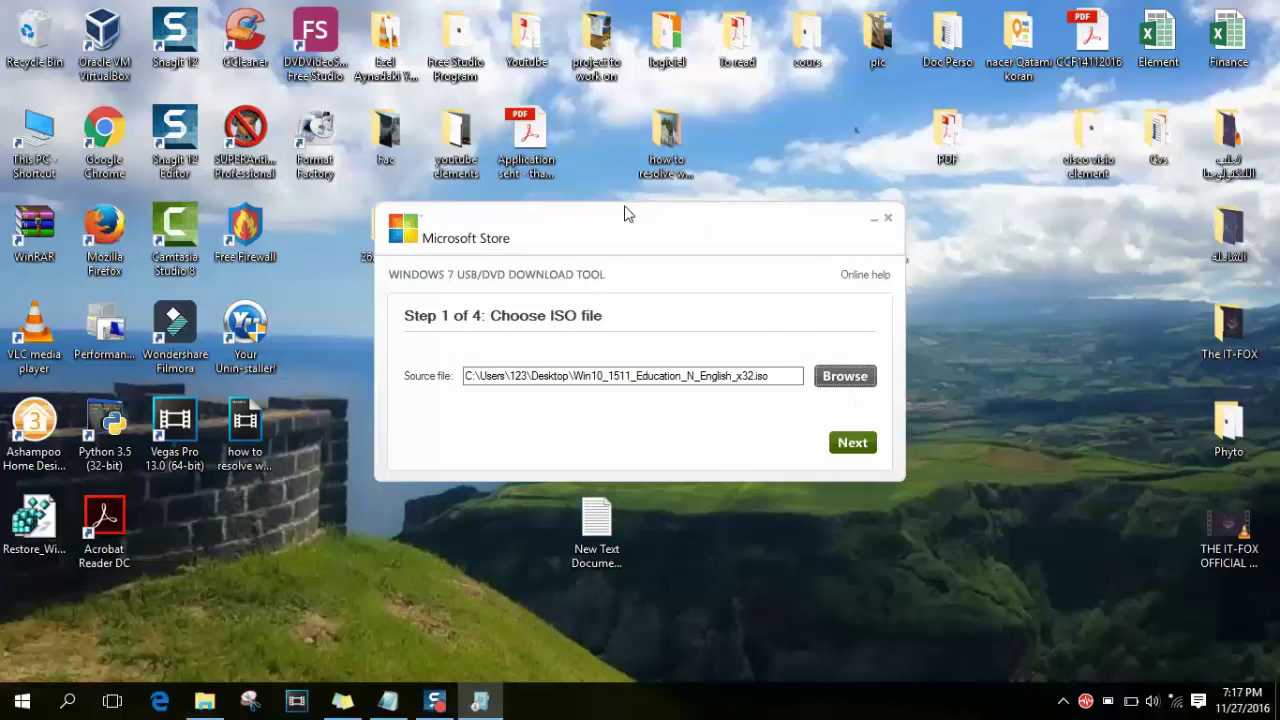
drag(627, 208, 545, 72)
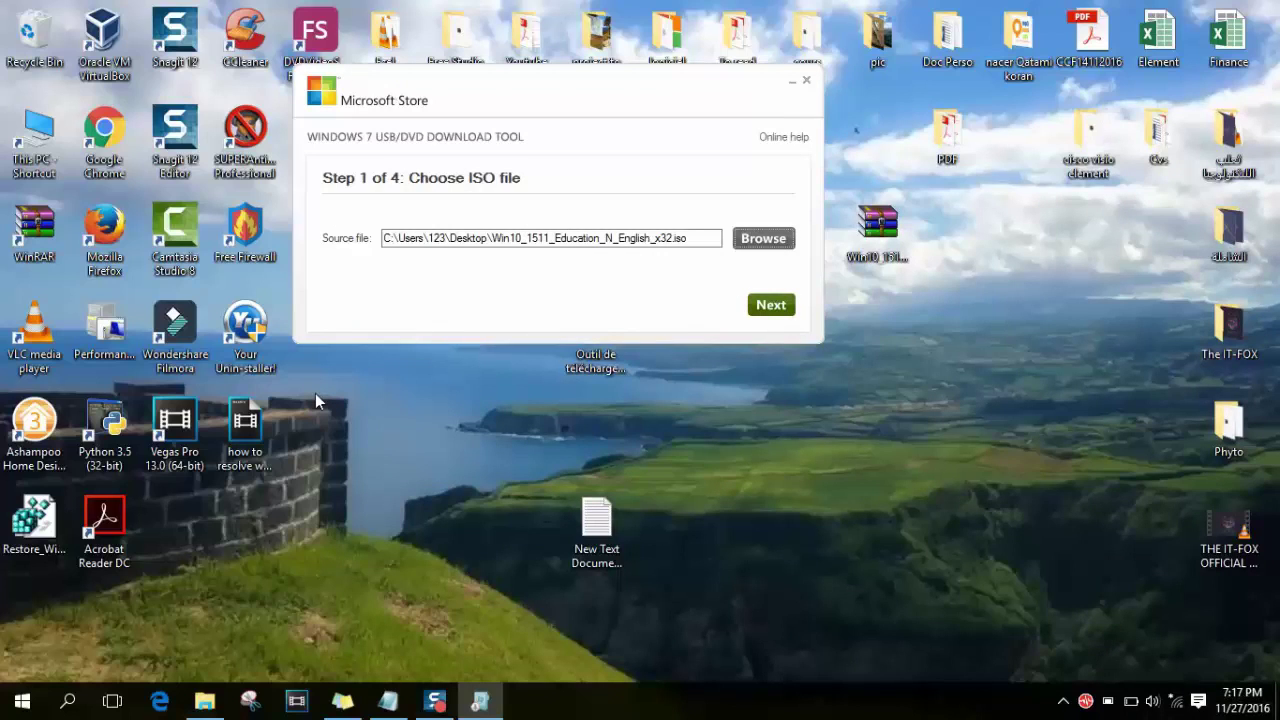
- Run dxdiag to check whether the operating system is 32-bit or 64-bit, and close the DirectX Diagnostic Tool
click(57, 706)
text(run)
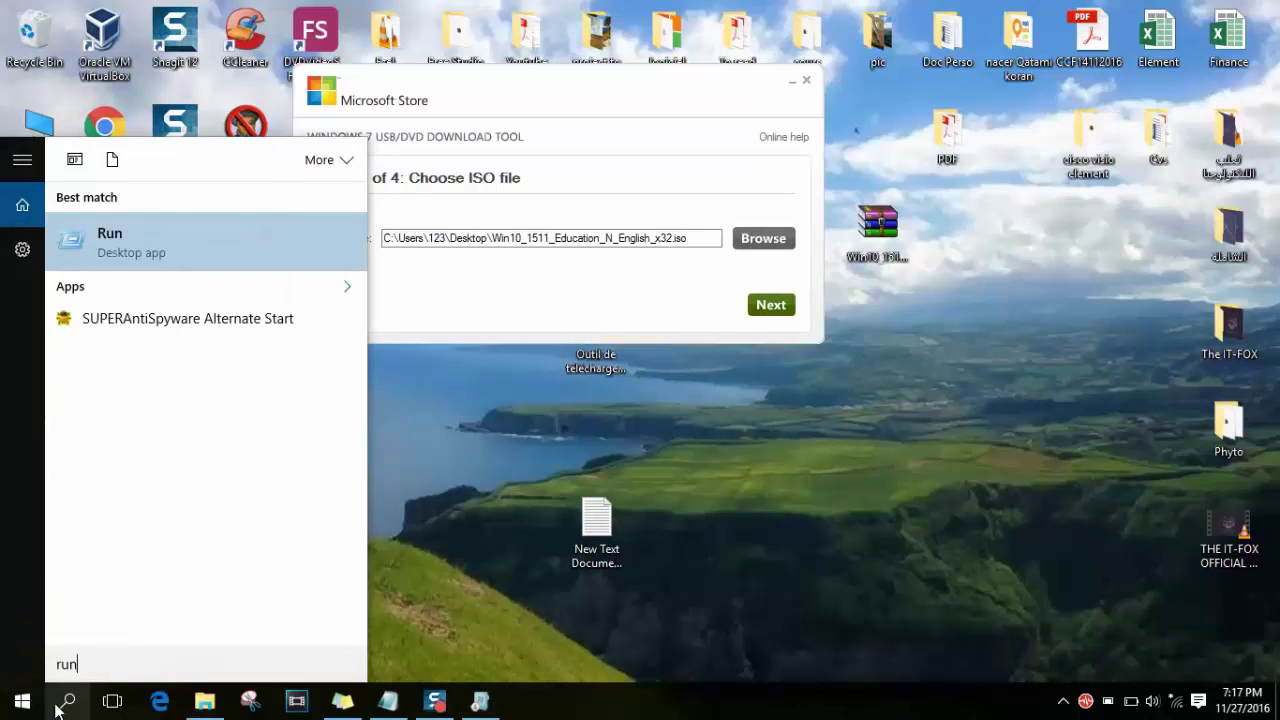
key(Return)
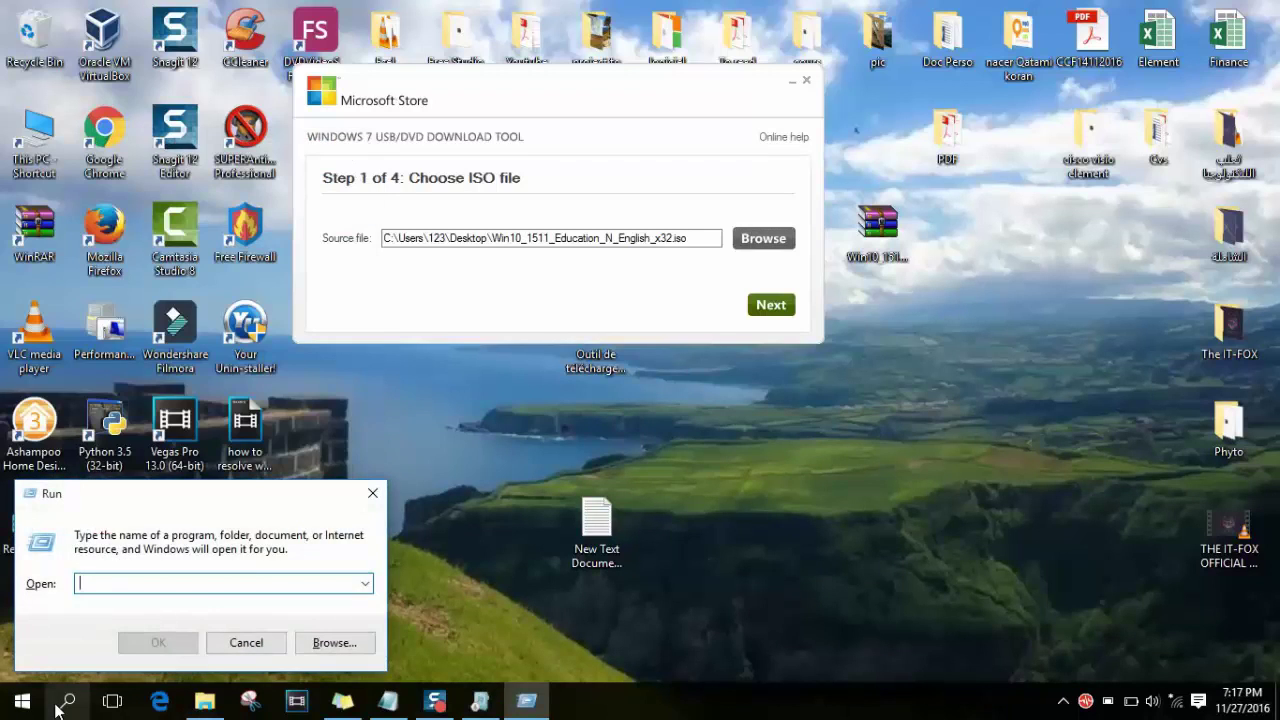
text(dxdiag)
key(Return)
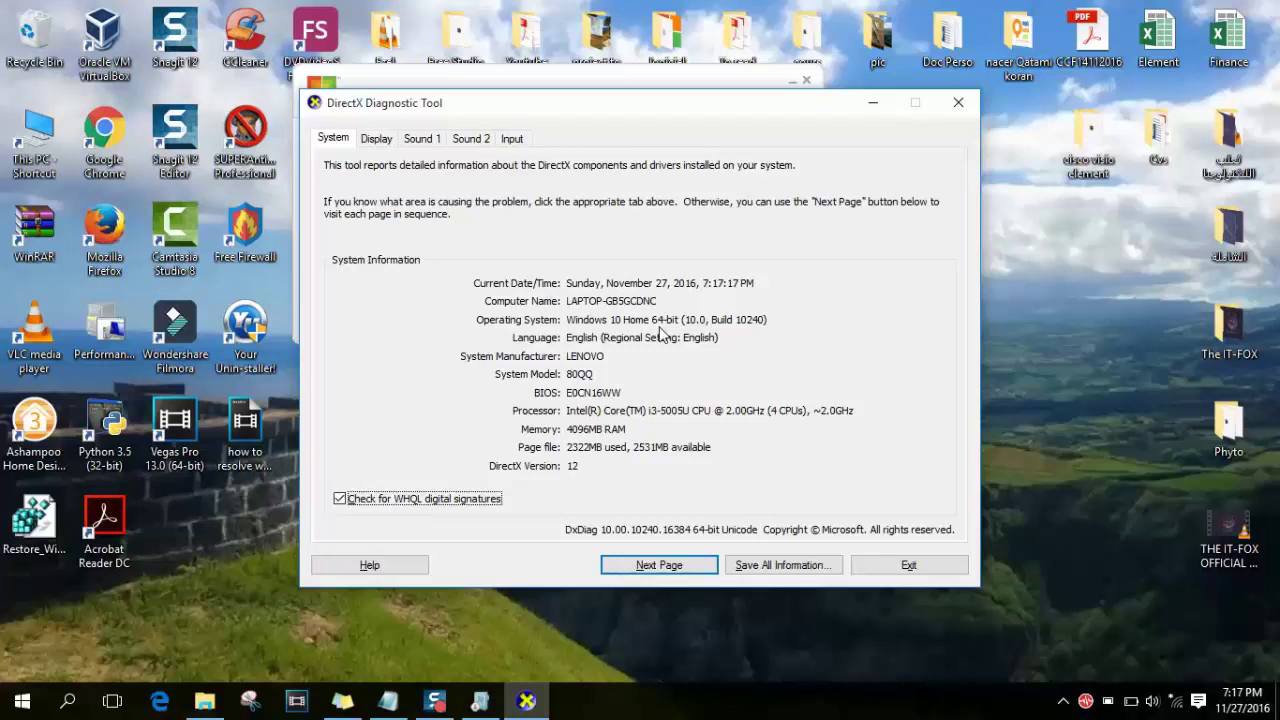
click(959, 106)
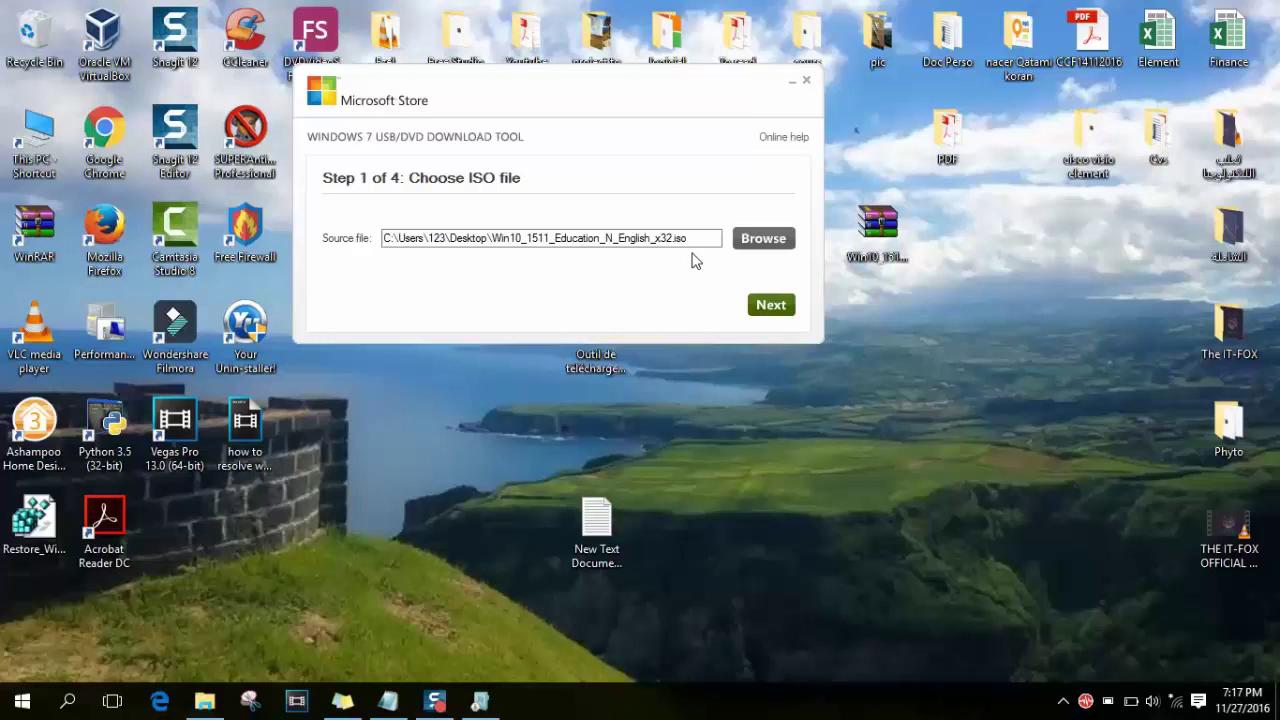
- Choose USB device as the media type and select the F:\ removable disk as the target, checking its drive letter in This PC
click(758, 308)
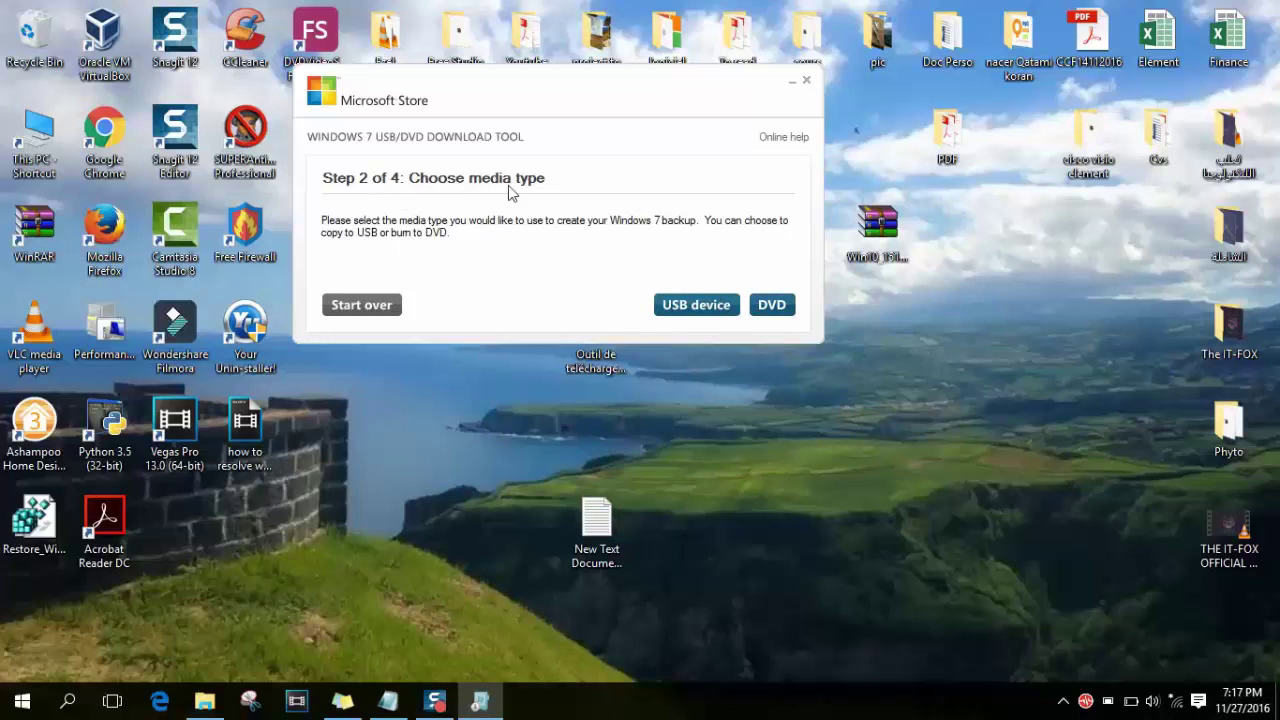
click(700, 305)
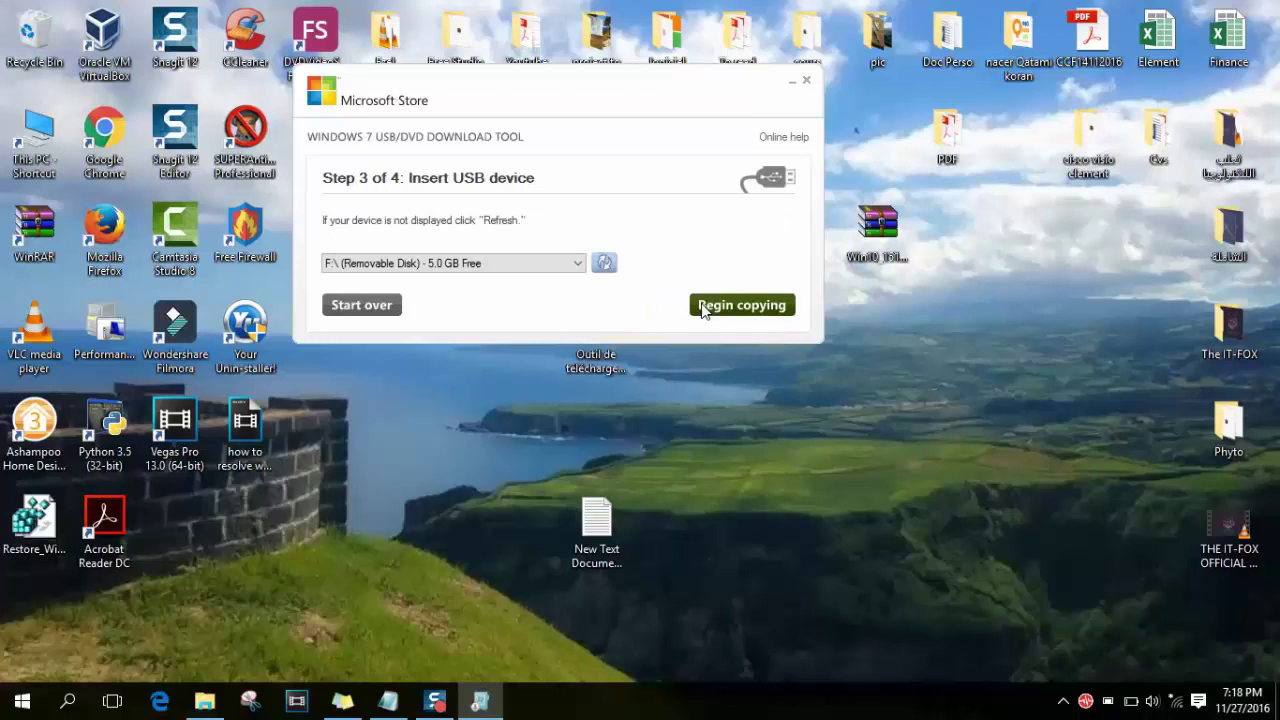
click(577, 266)
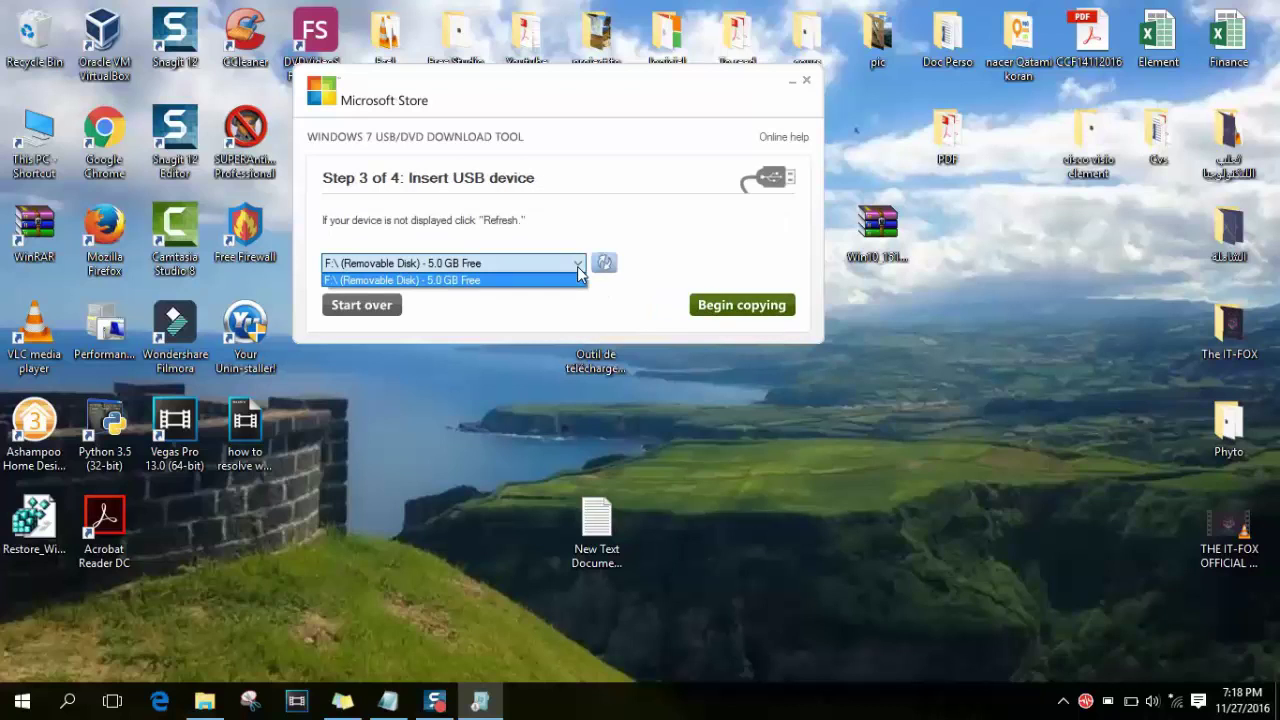
click(55, 122)
double_click(55, 122)
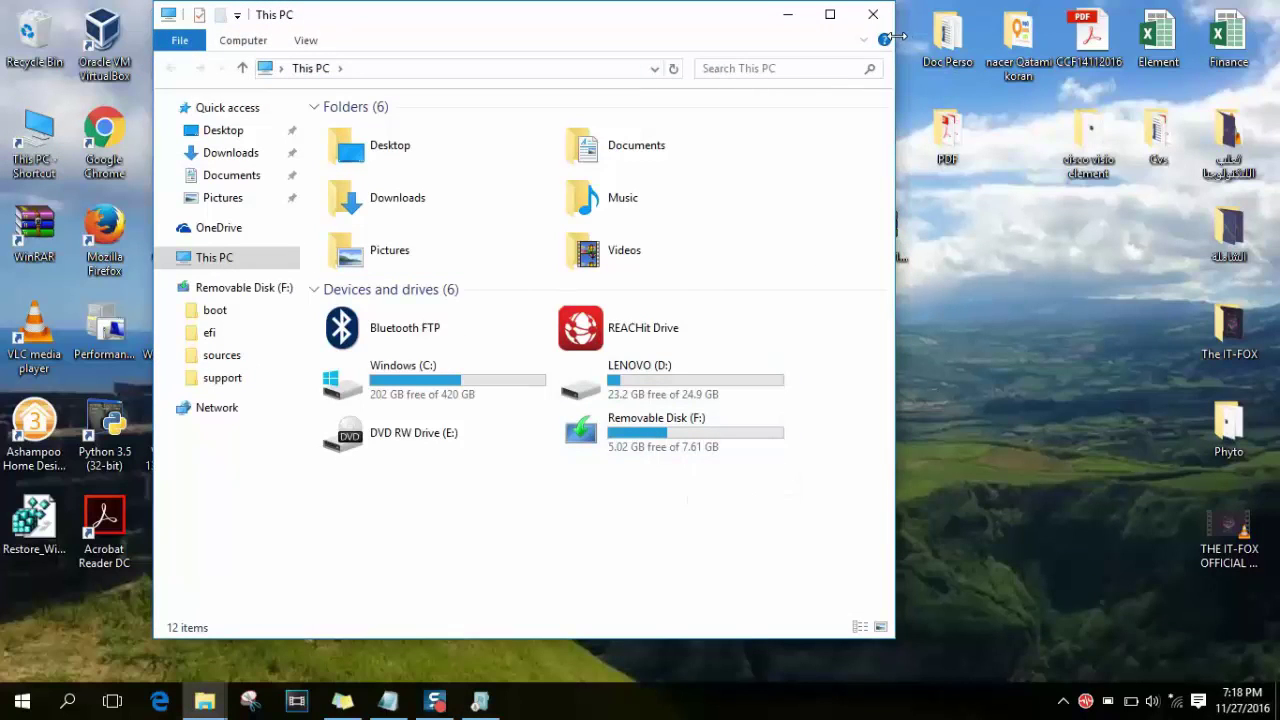
click(873, 16)
click(500, 264)
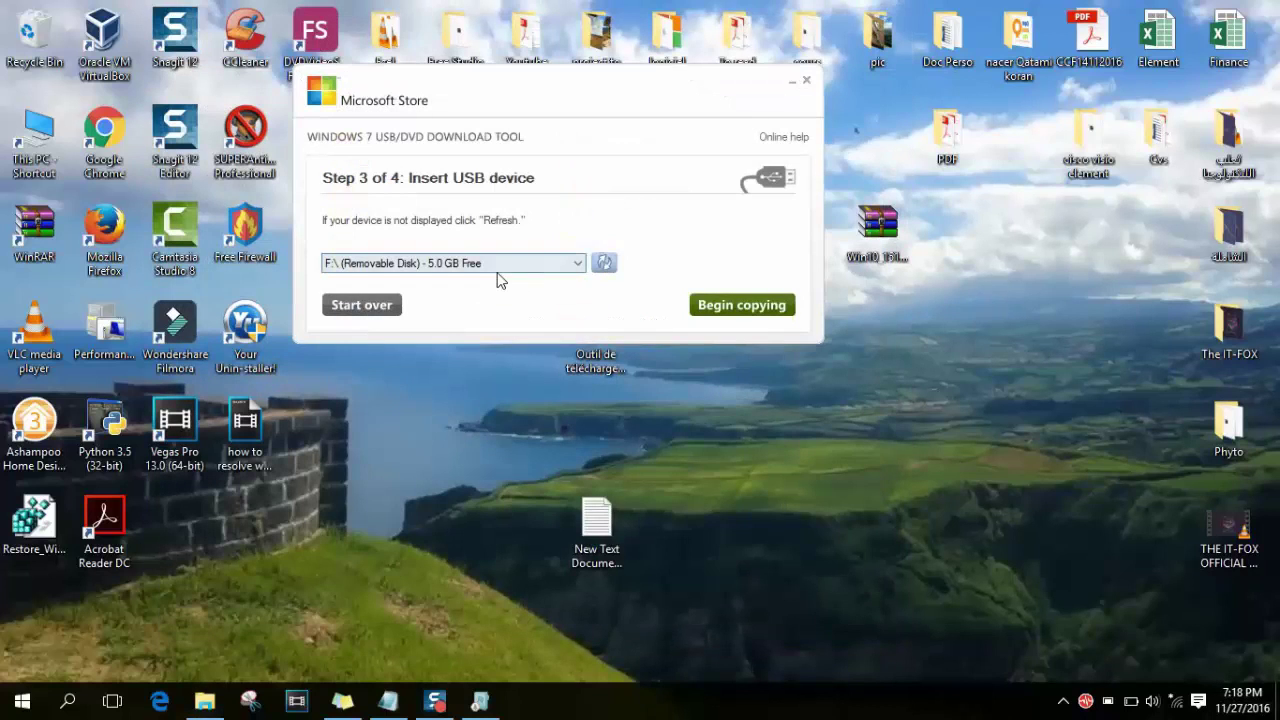
click(500, 280)
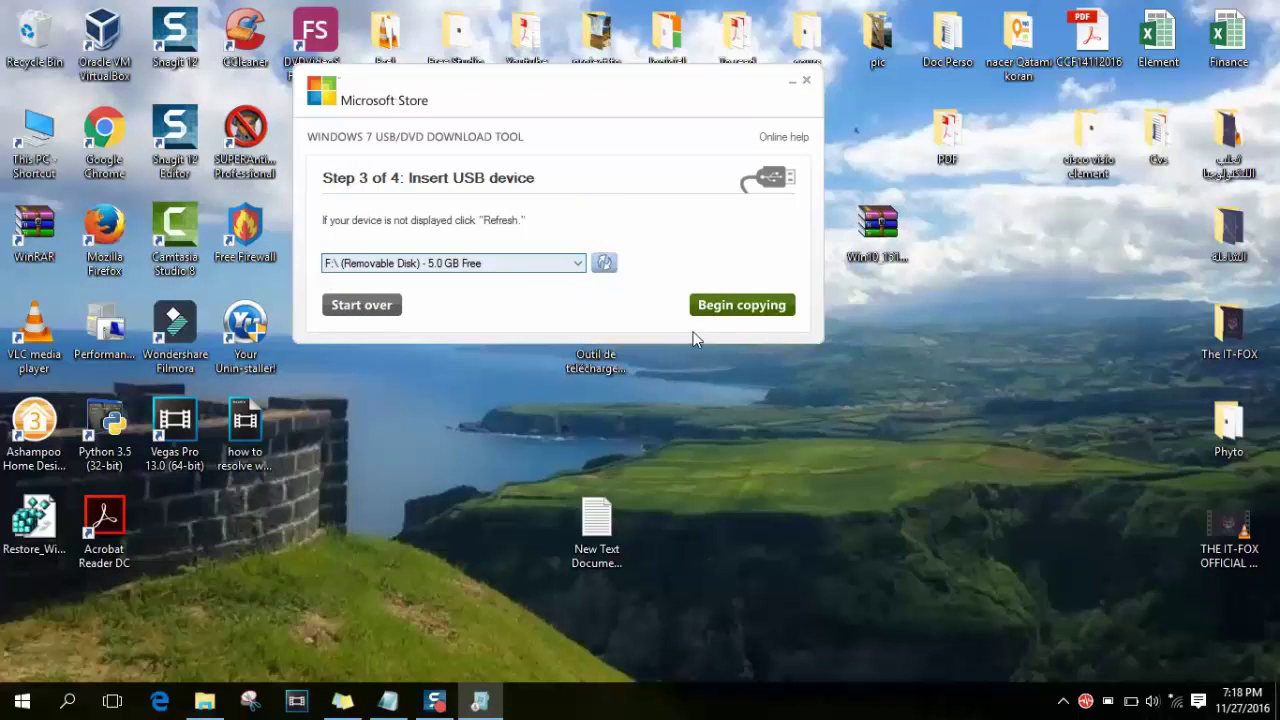
- Start copying the ISO to the F:\ removable disk and agree to erase all of the device's contents
click(722, 312)
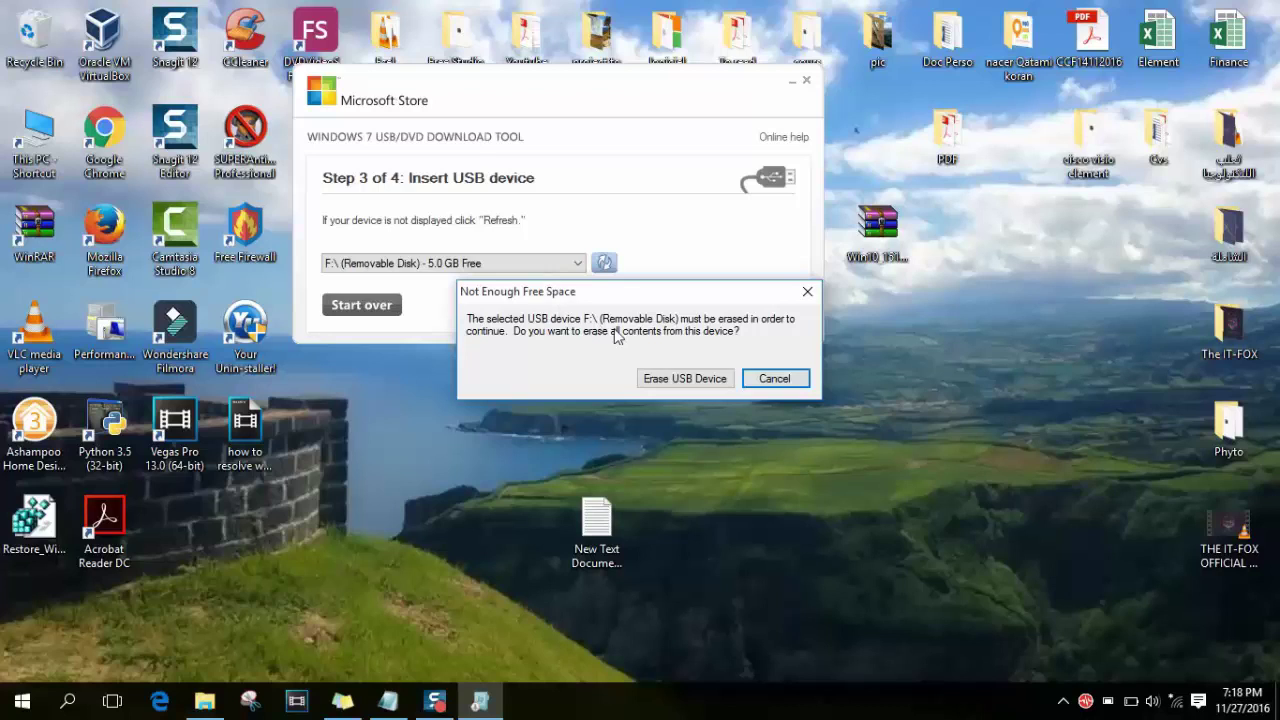
click(669, 379)
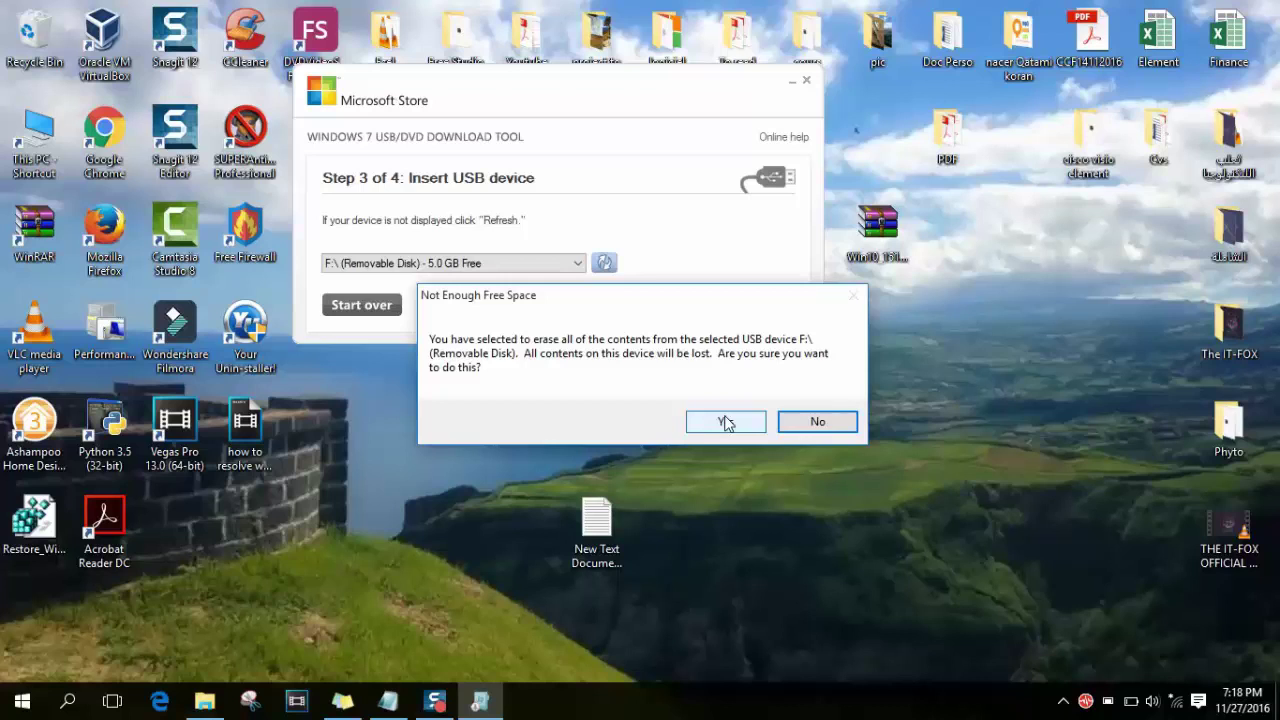
click(726, 422)
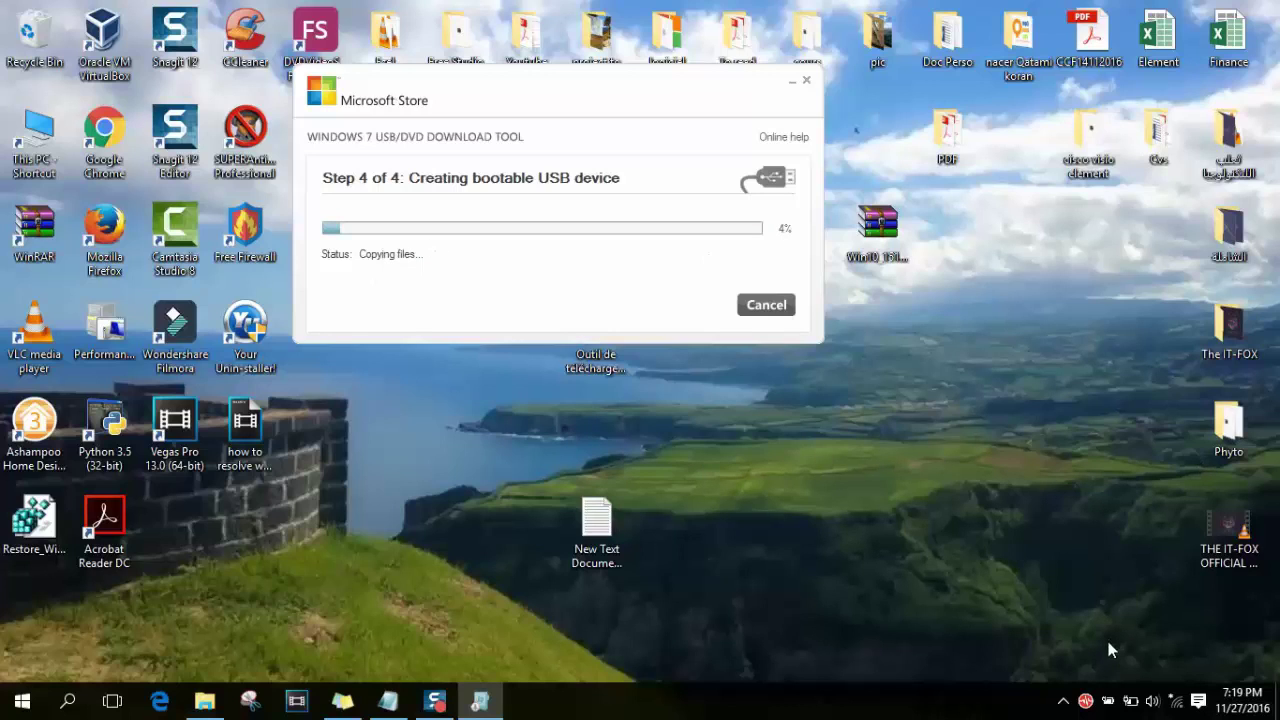
- Check the laptop's battery level and charging status while the files are being copied
click(1129, 701)
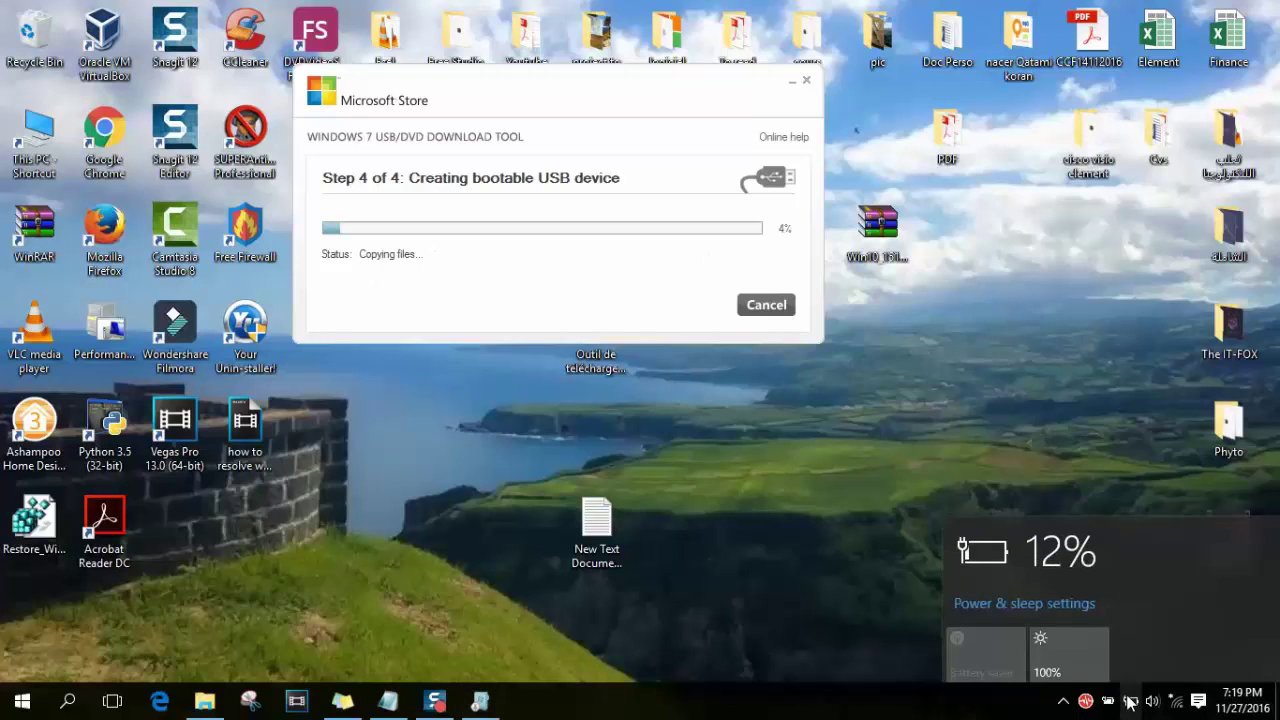
click(1094, 373)
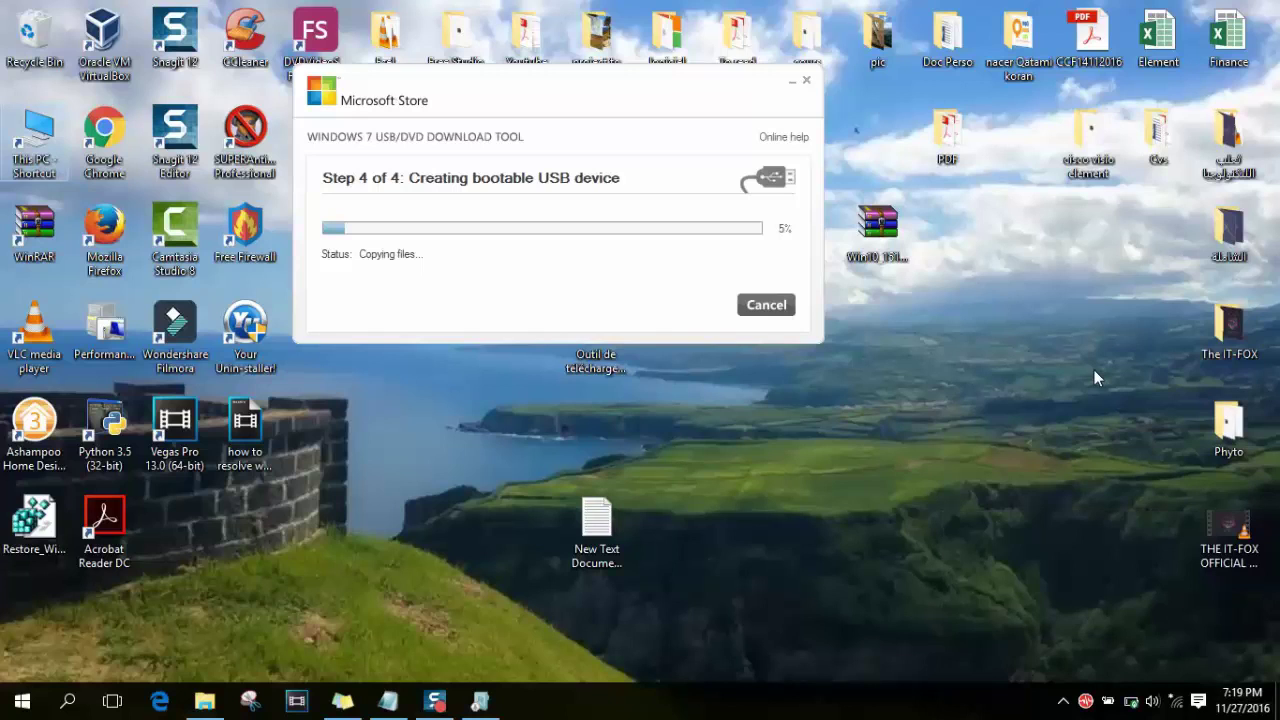
click(1130, 701)
click(1018, 668)
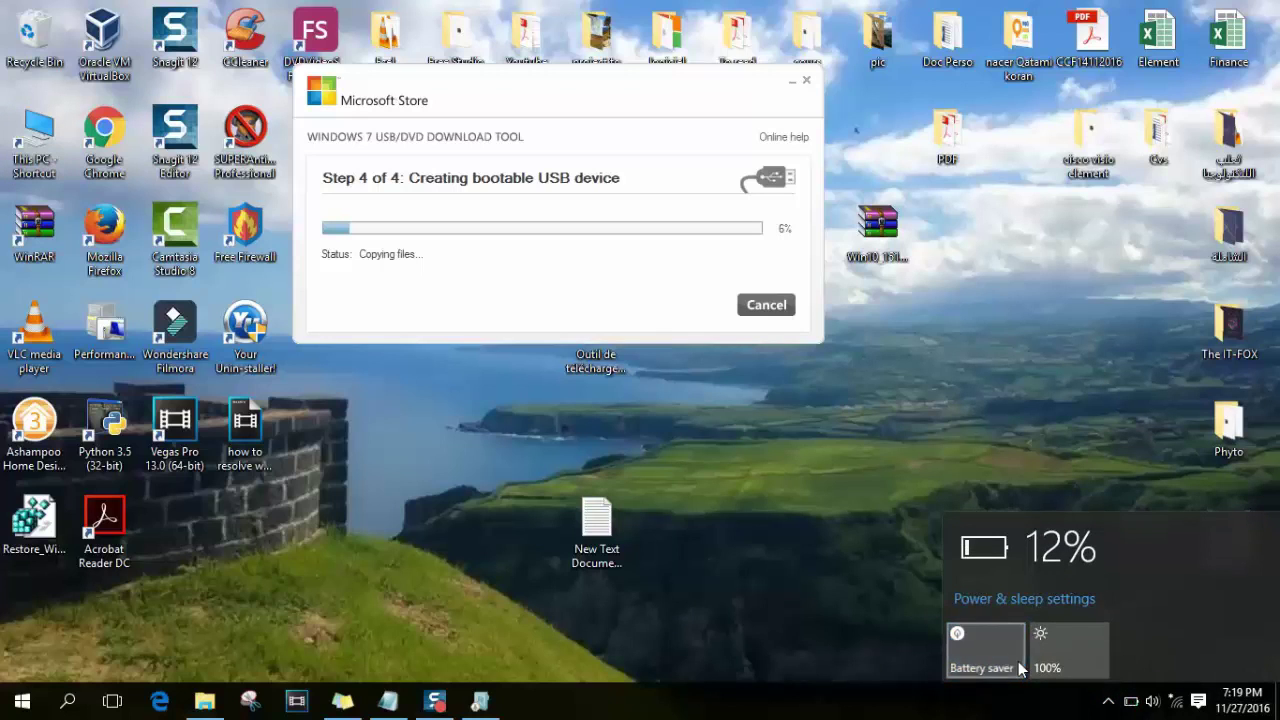
click(678, 528)
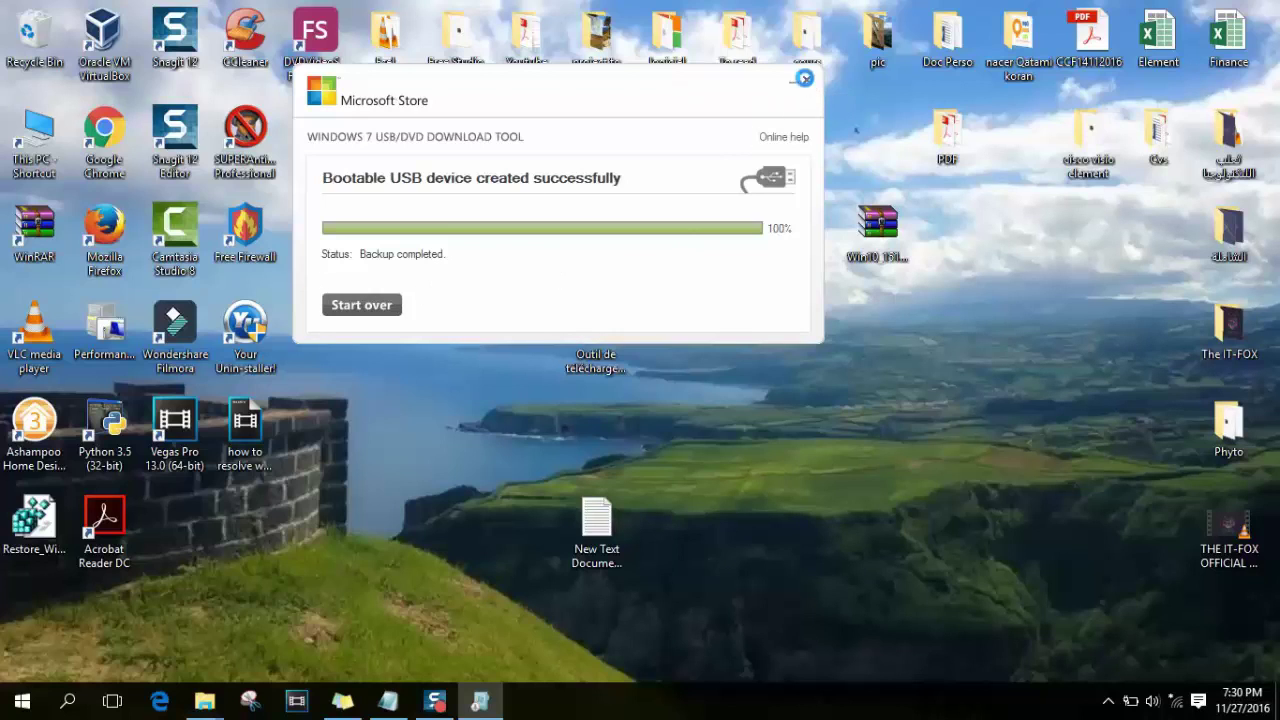
- Close the Windows 7 USB/DVD Download Tool and open Removable Disk (F:) from This PC to check the copied files
click(806, 84)
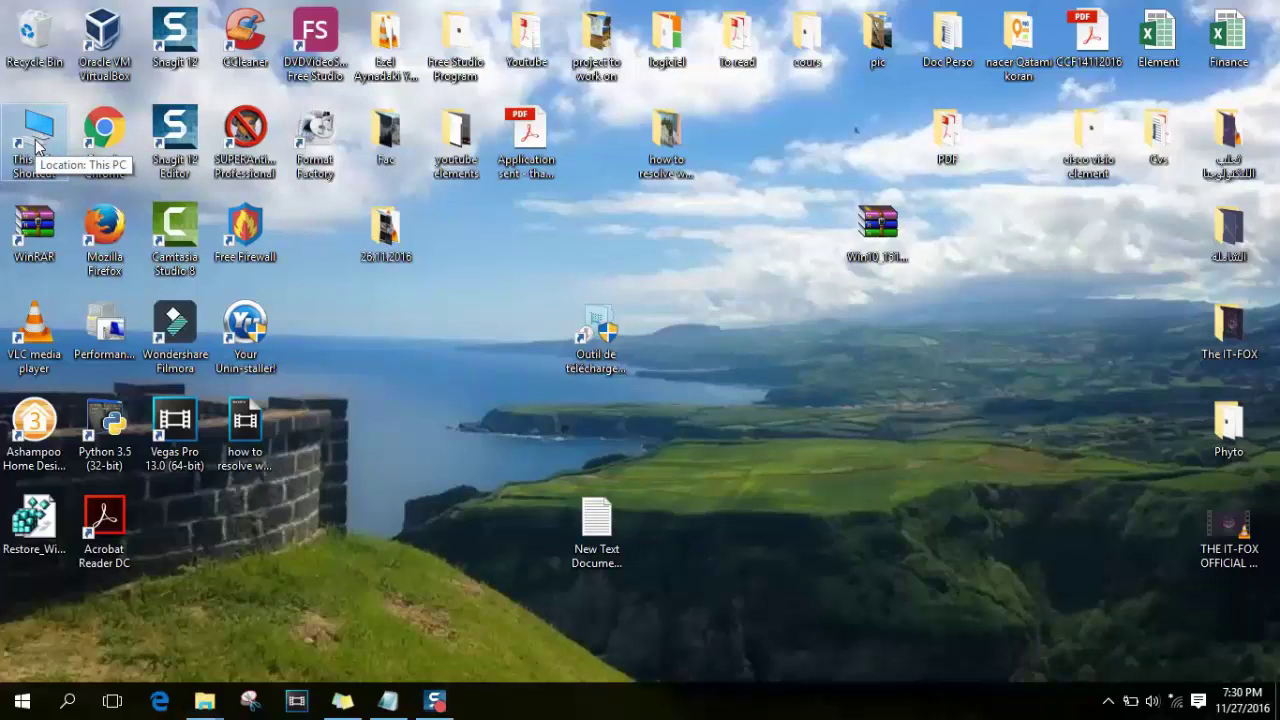
double_click(35, 145)
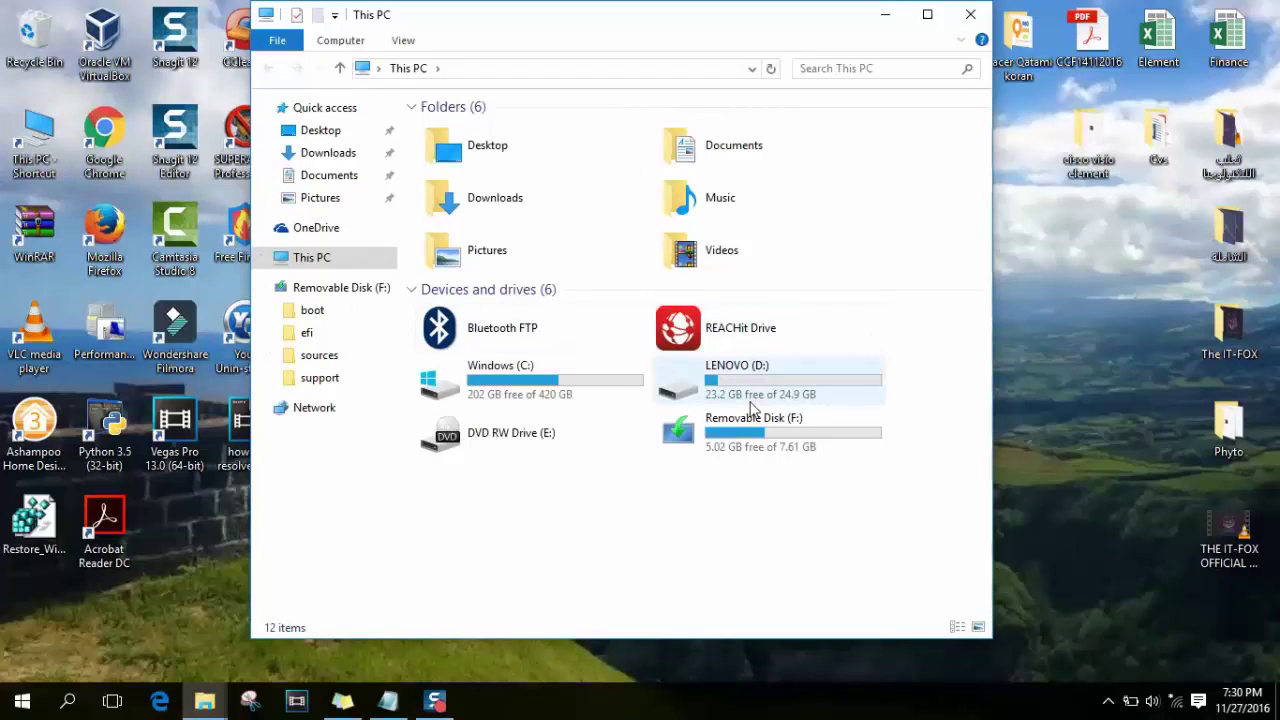
click(807, 446)
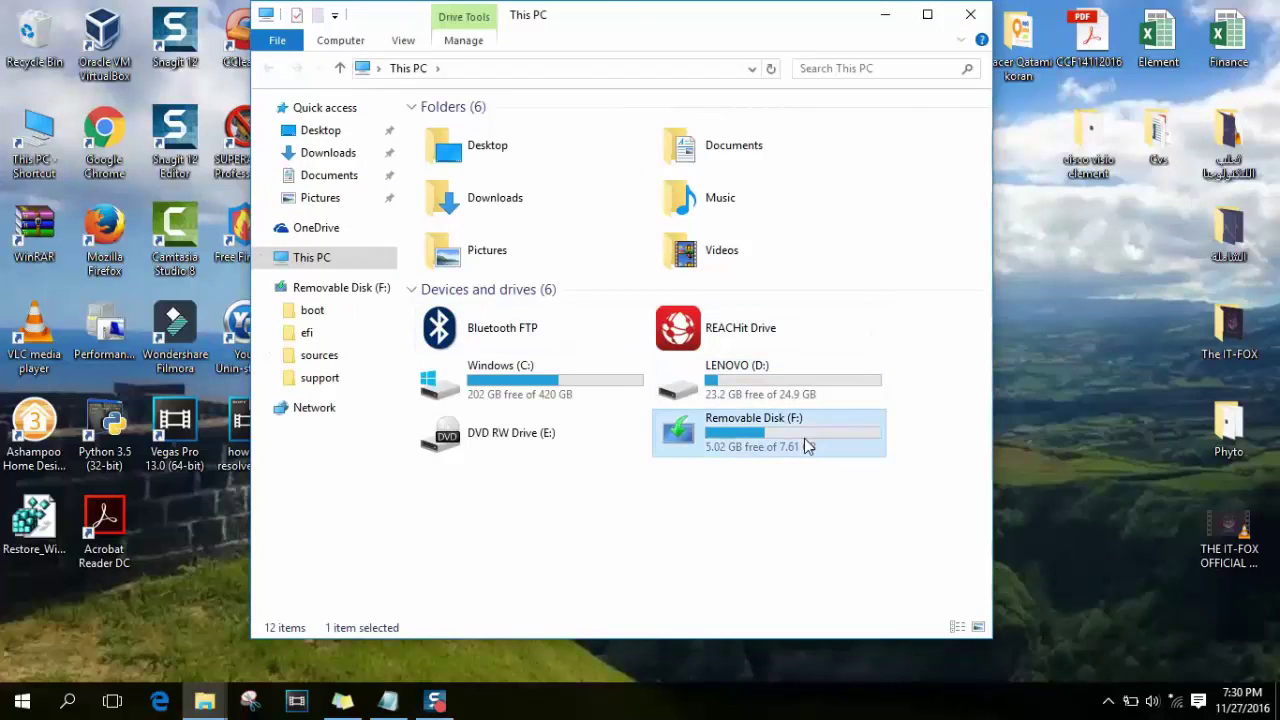
double_click(807, 446)
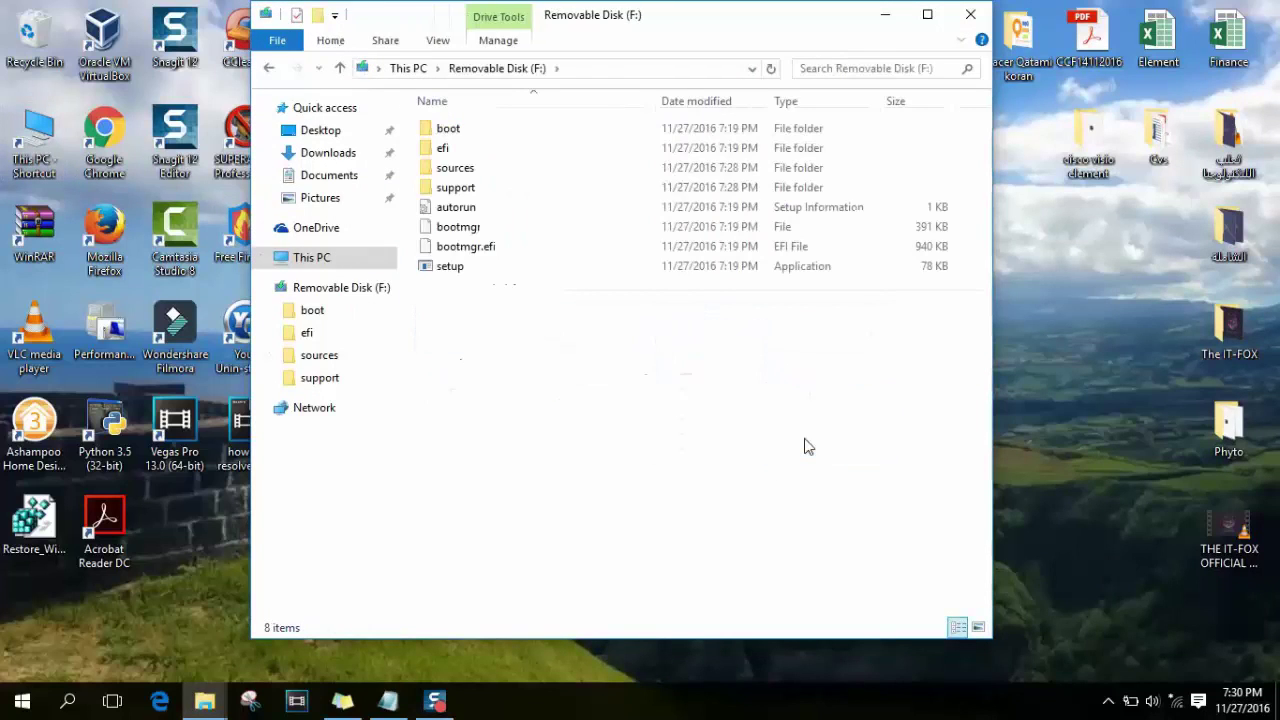
- Test the USB drive by running its setup application, and read and dismiss the Windows Setup message
click(520, 280)
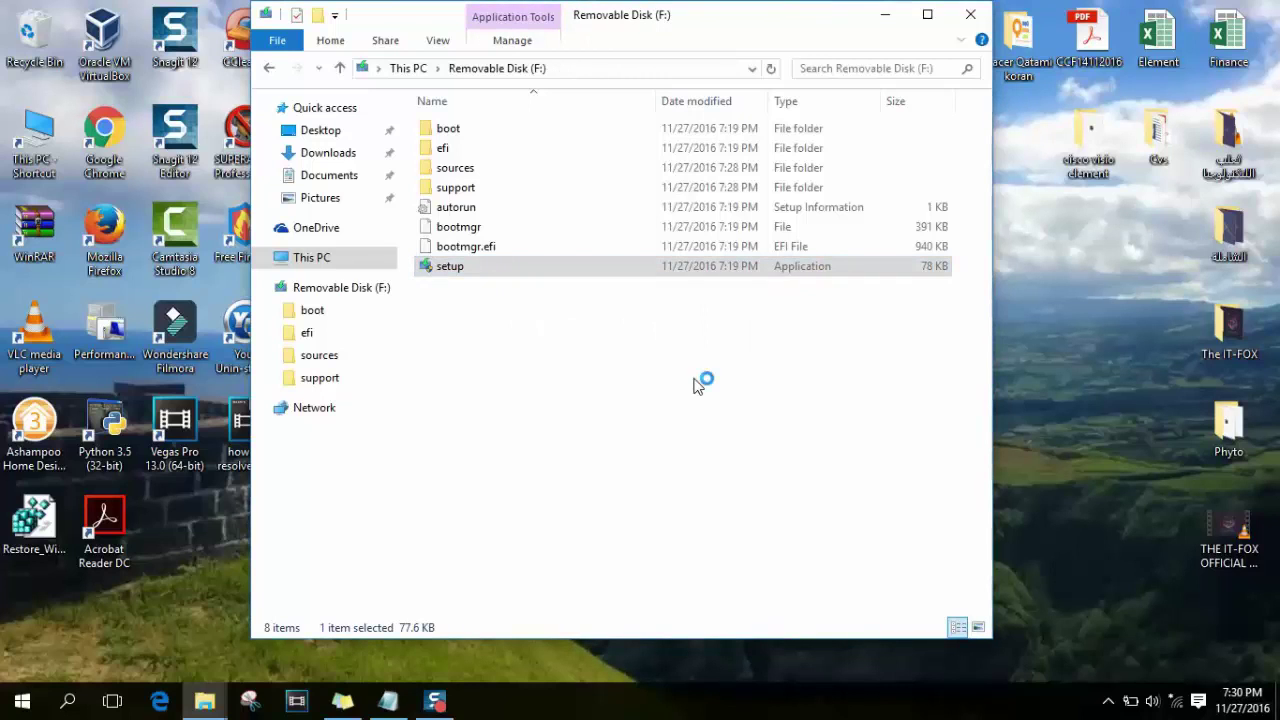
click(970, 14)
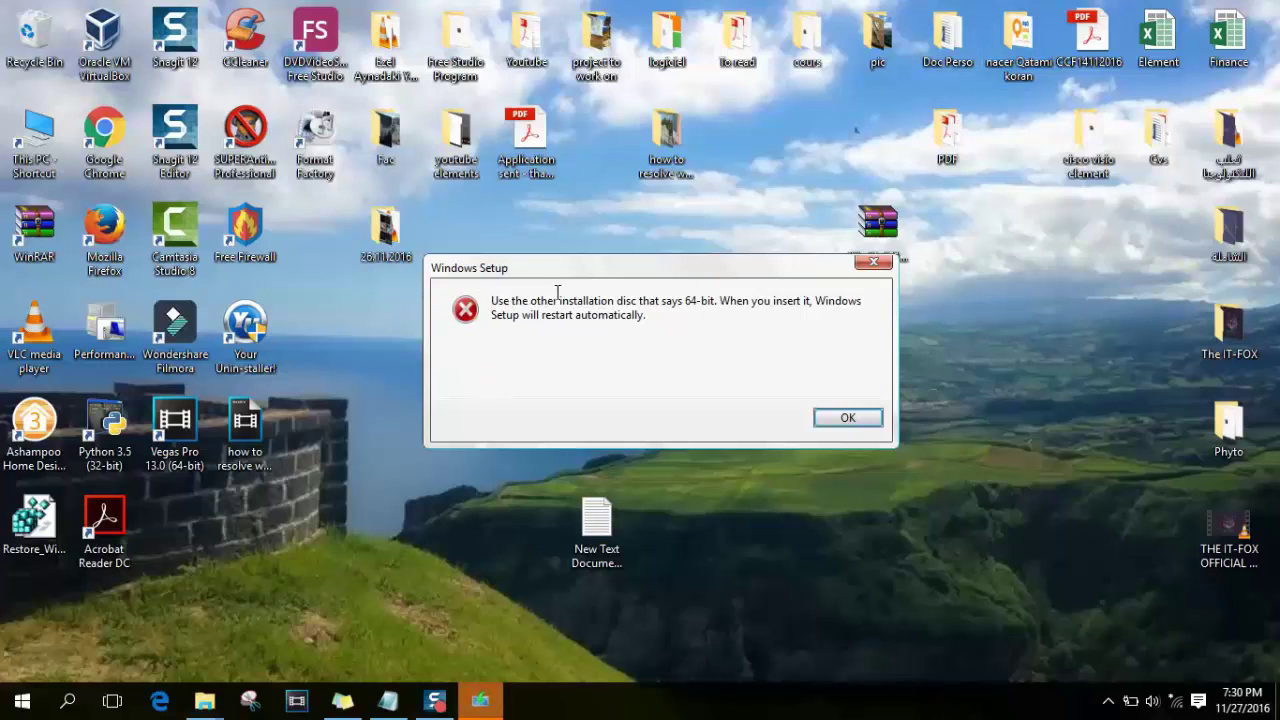
drag(558, 300, 658, 322)
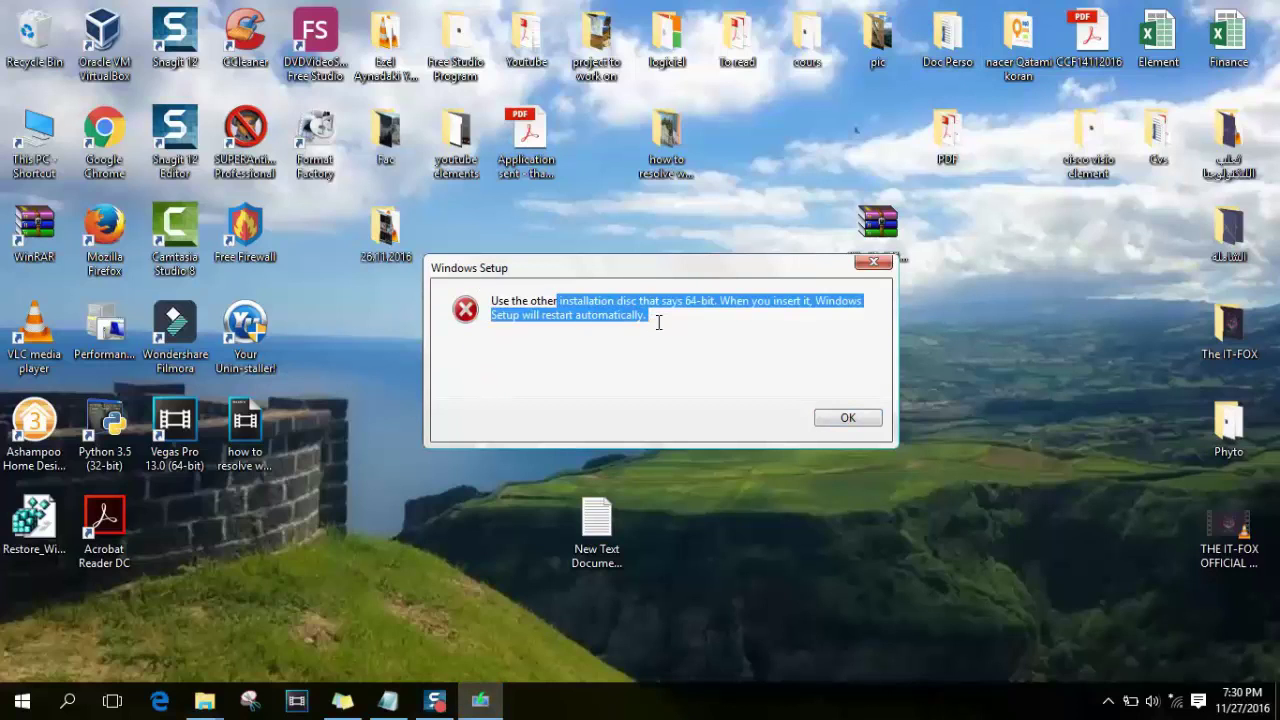
click(658, 322)
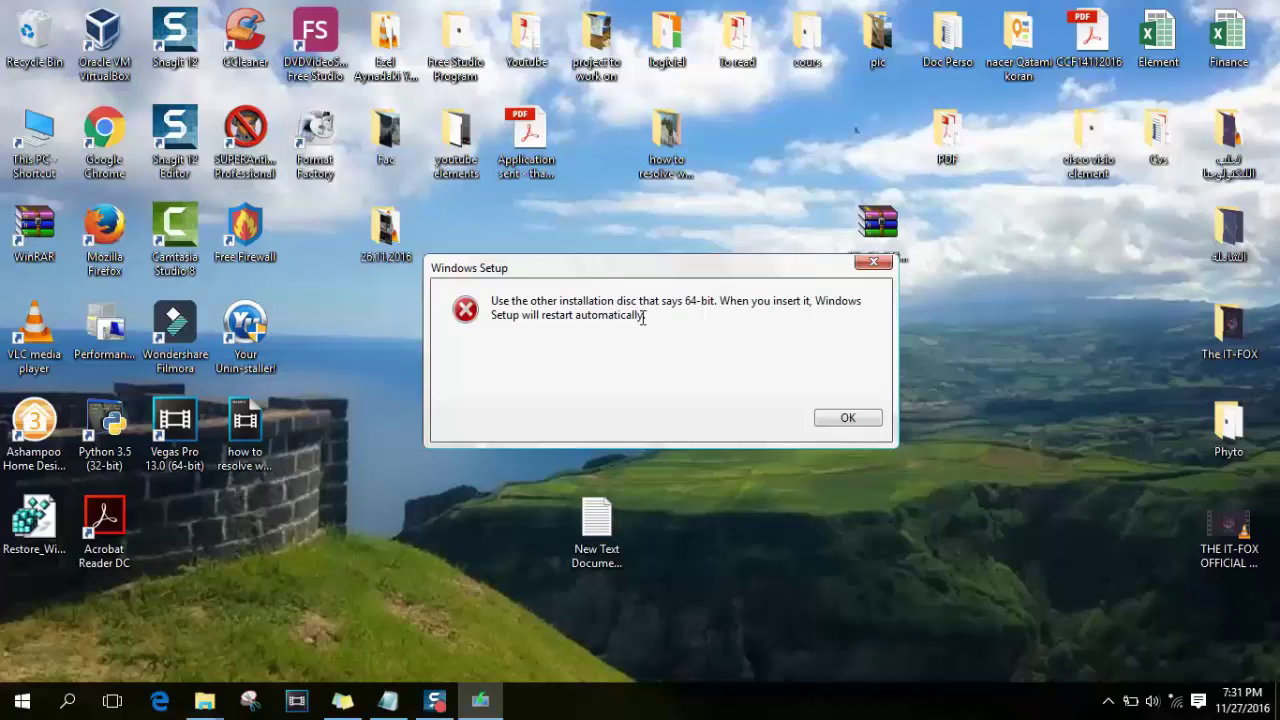
drag(644, 318, 518, 302)
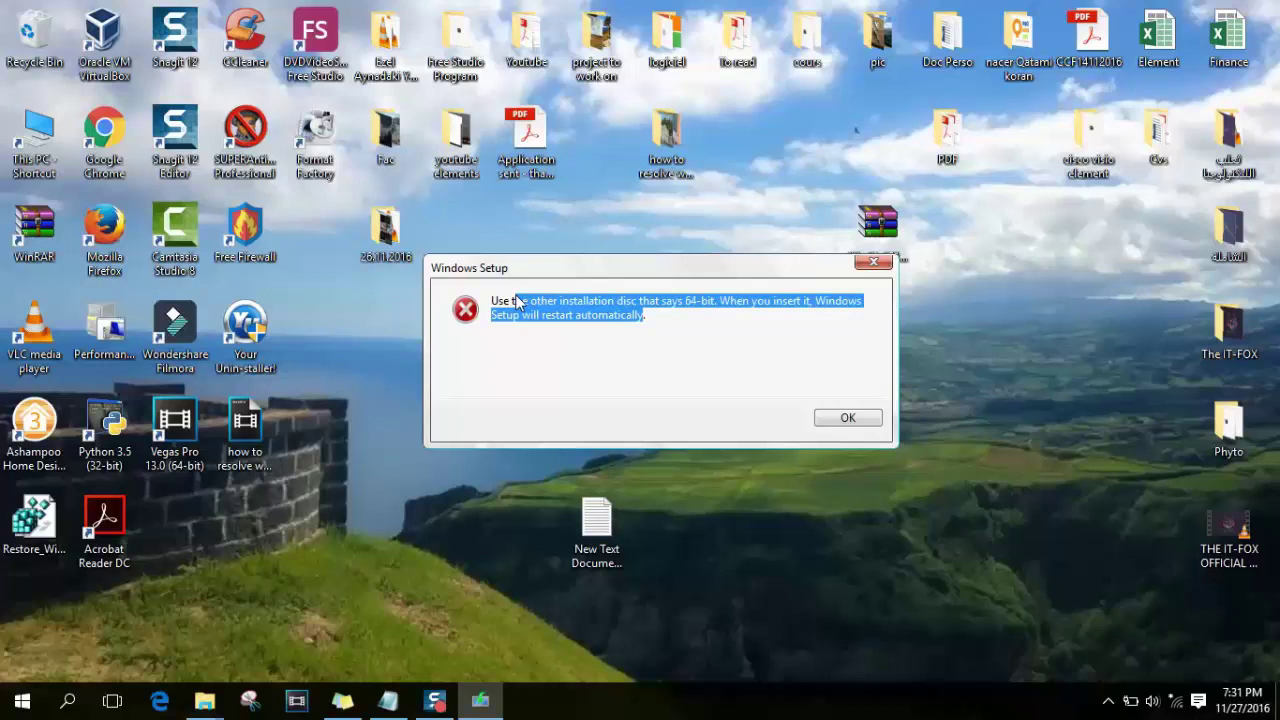
click(761, 342)
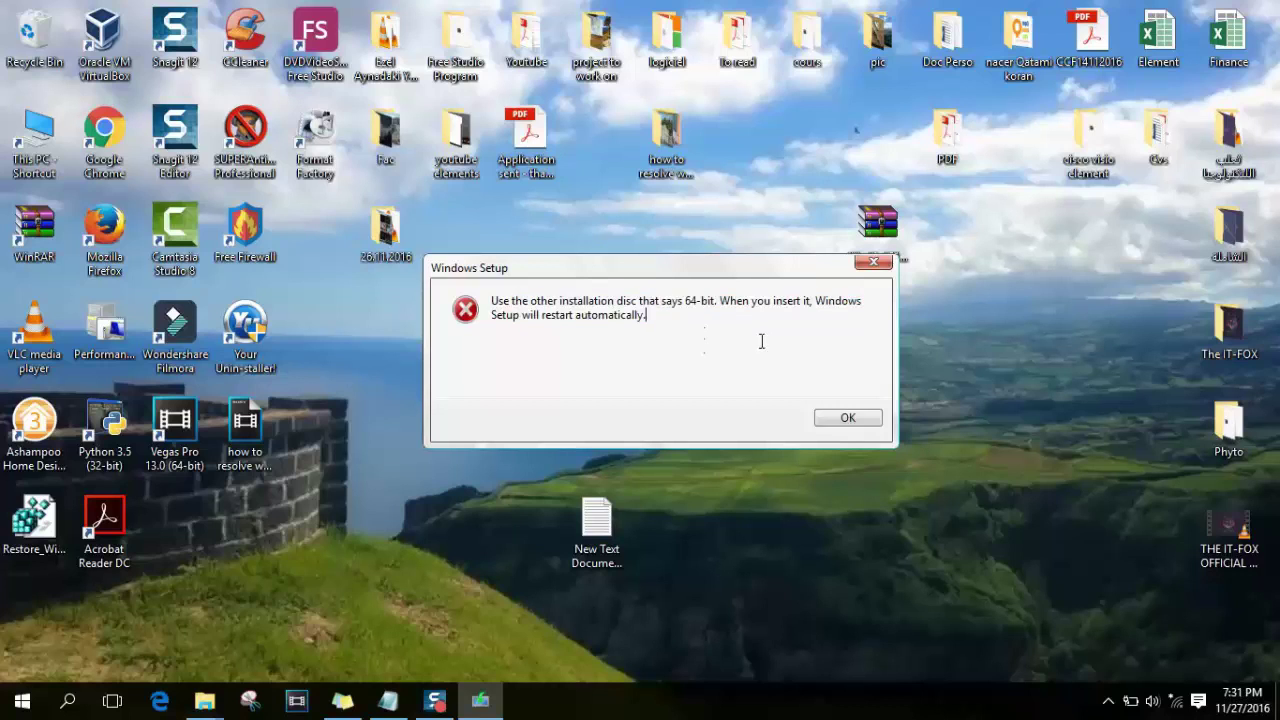
click(856, 422)
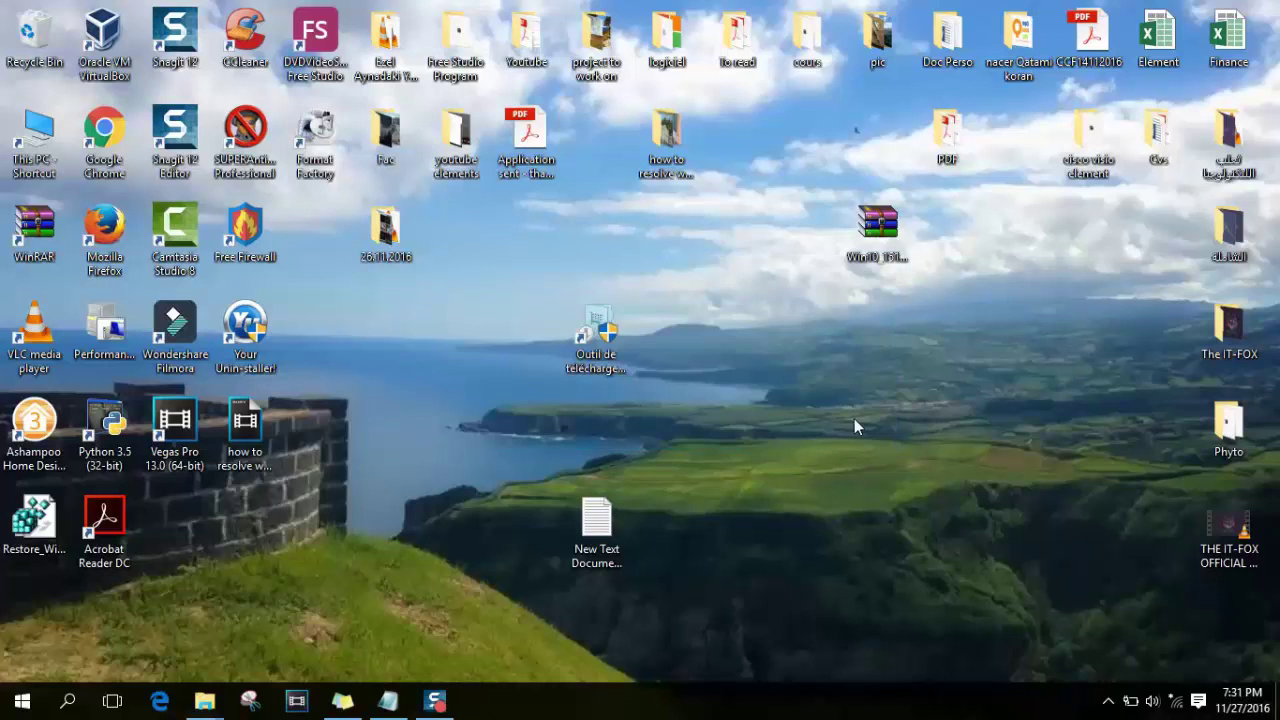